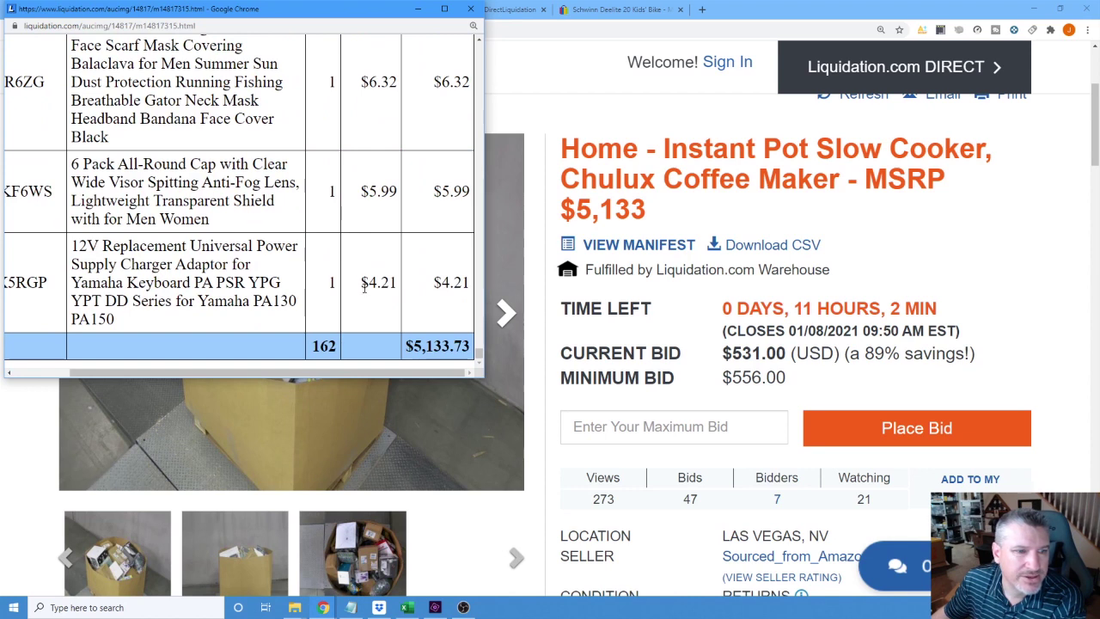
Step: Examine the cheapest items at the end of the manifest and the MSRP in the auction title
drag(361, 283, 399, 285)
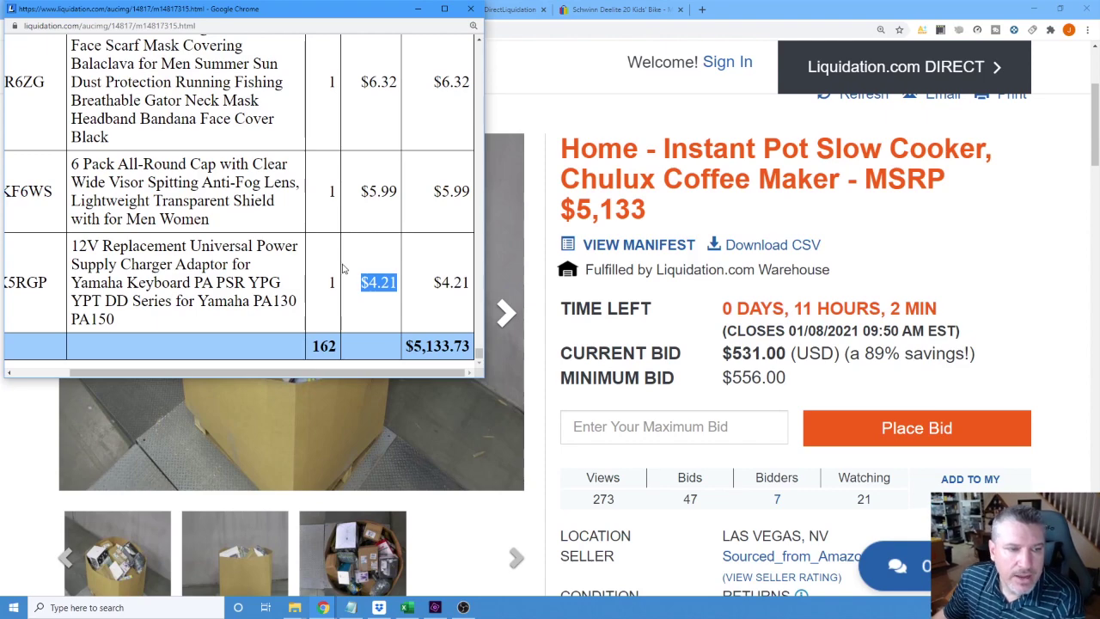
scroll(386, 265, up, 3)
scroll(374, 266, down, 3)
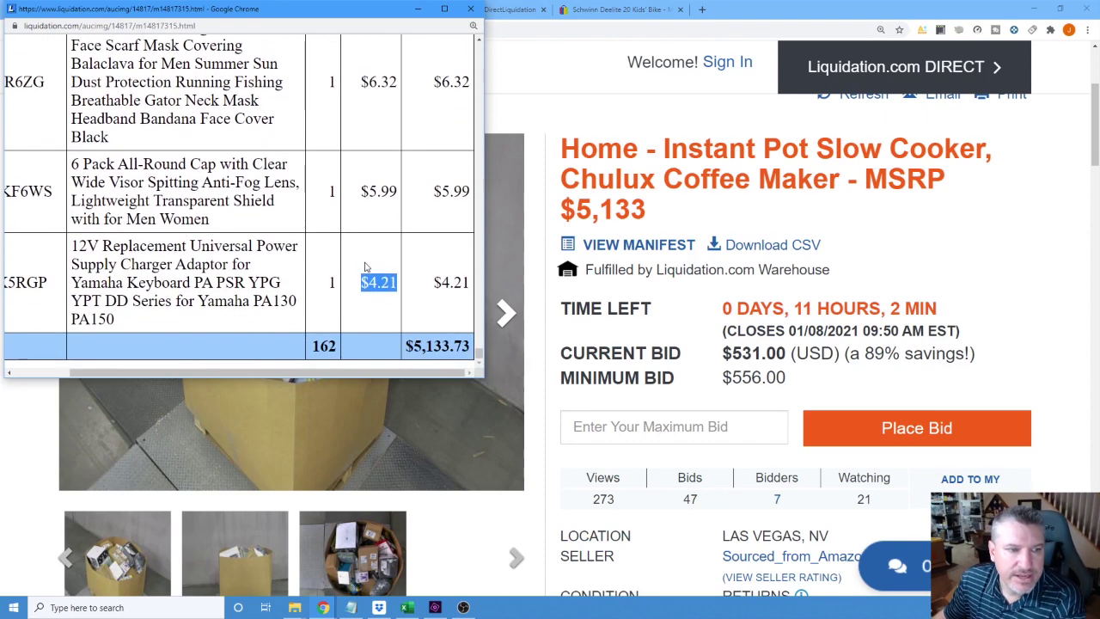
scroll(370, 268, up, 3)
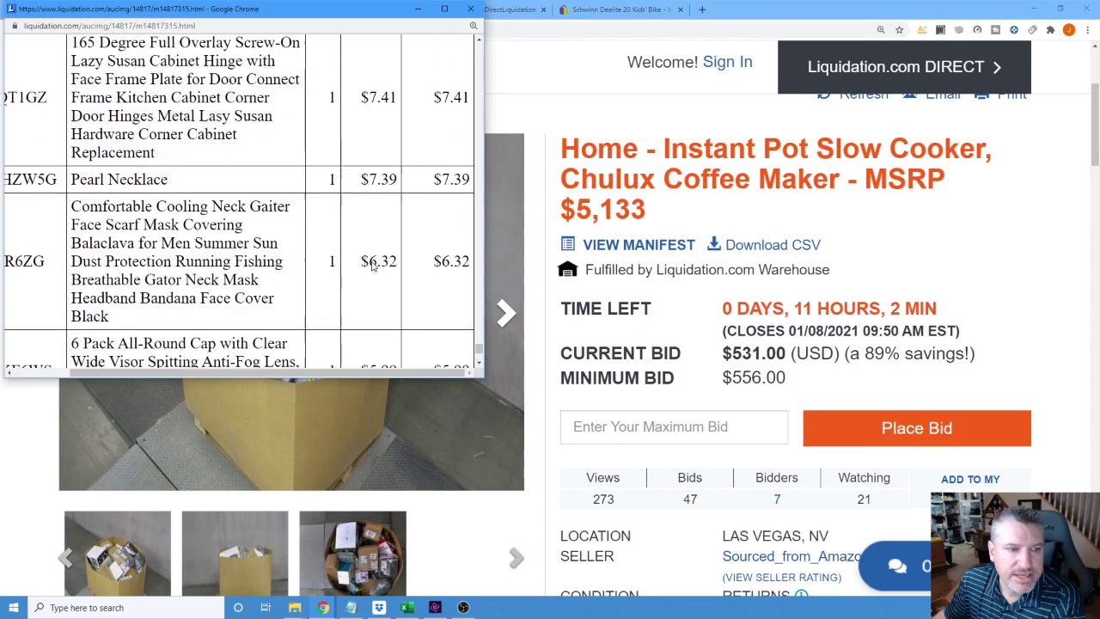
scroll(395, 271, down, 3)
click(653, 214)
drag(652, 214, 577, 211)
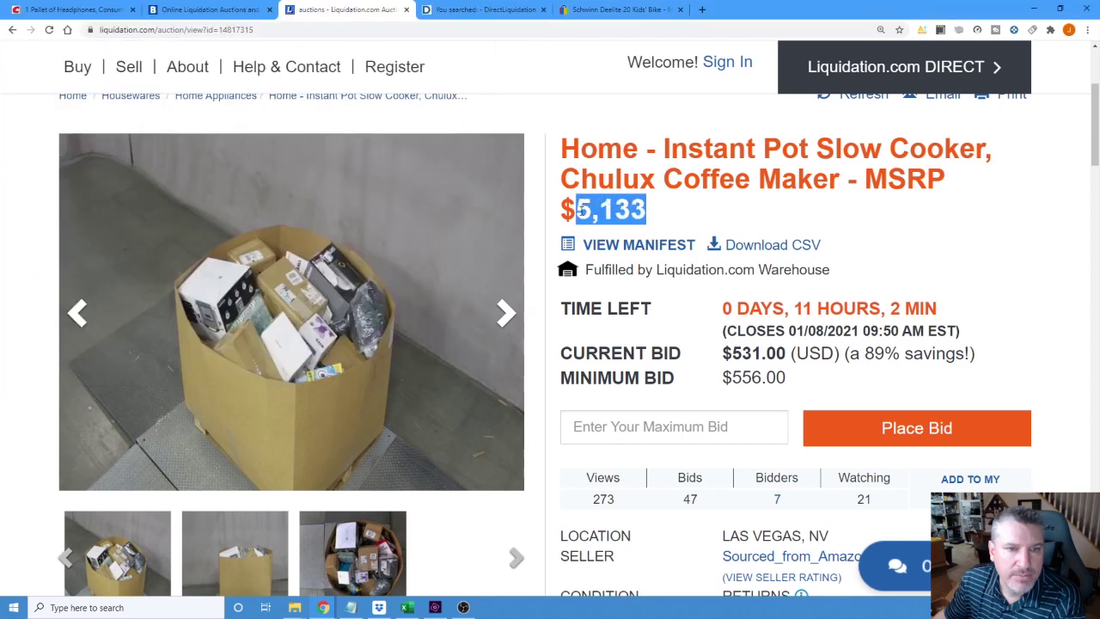
click(680, 209)
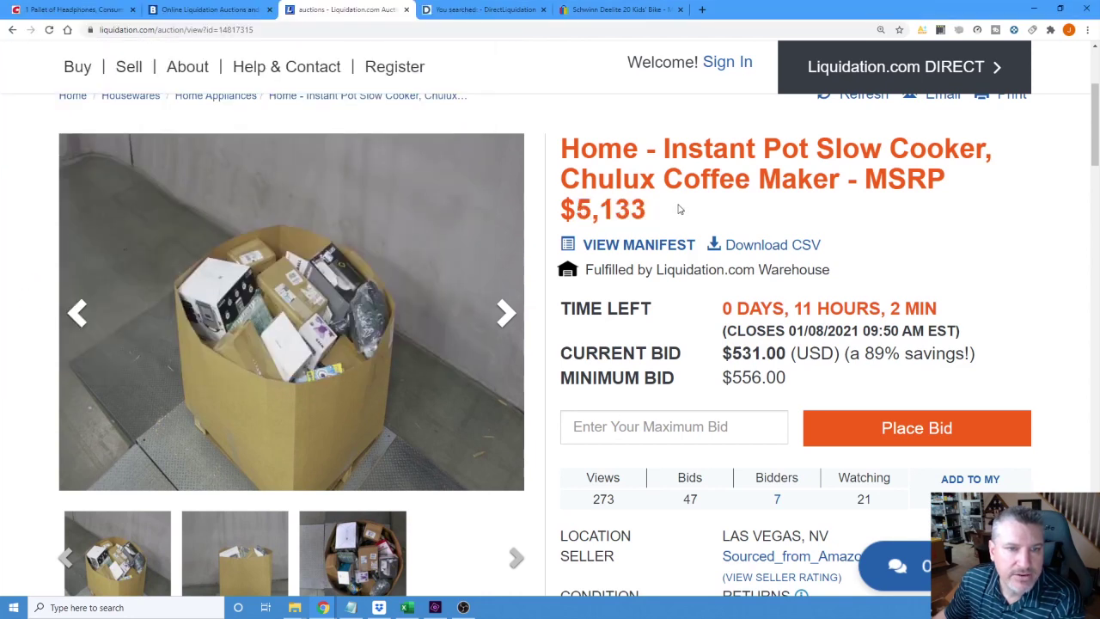
click(658, 246)
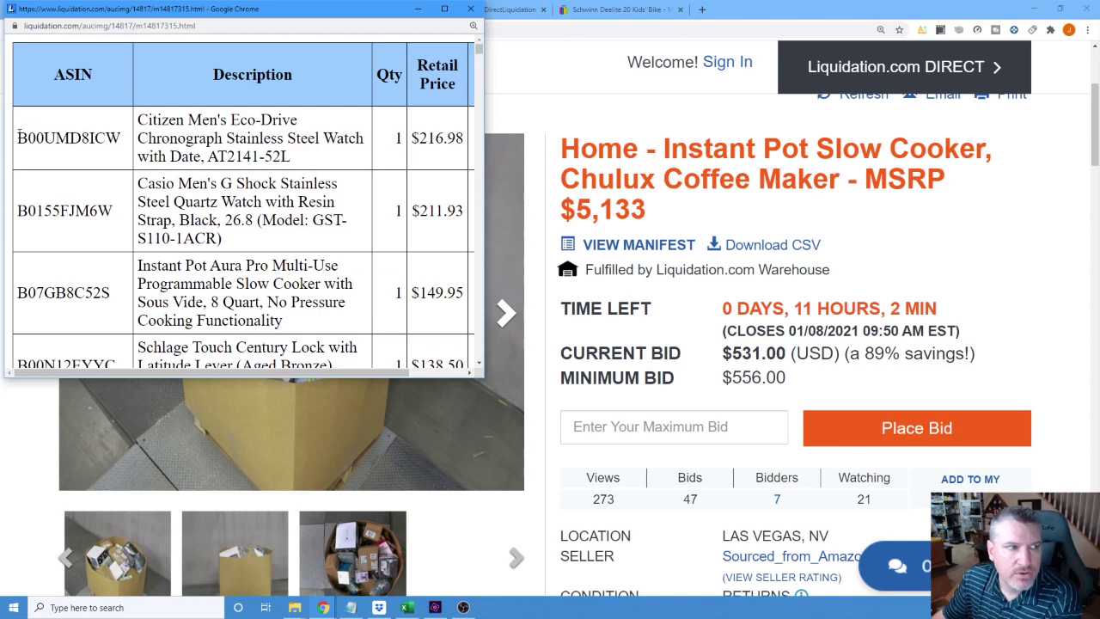
drag(19, 138, 243, 208)
click(913, 229)
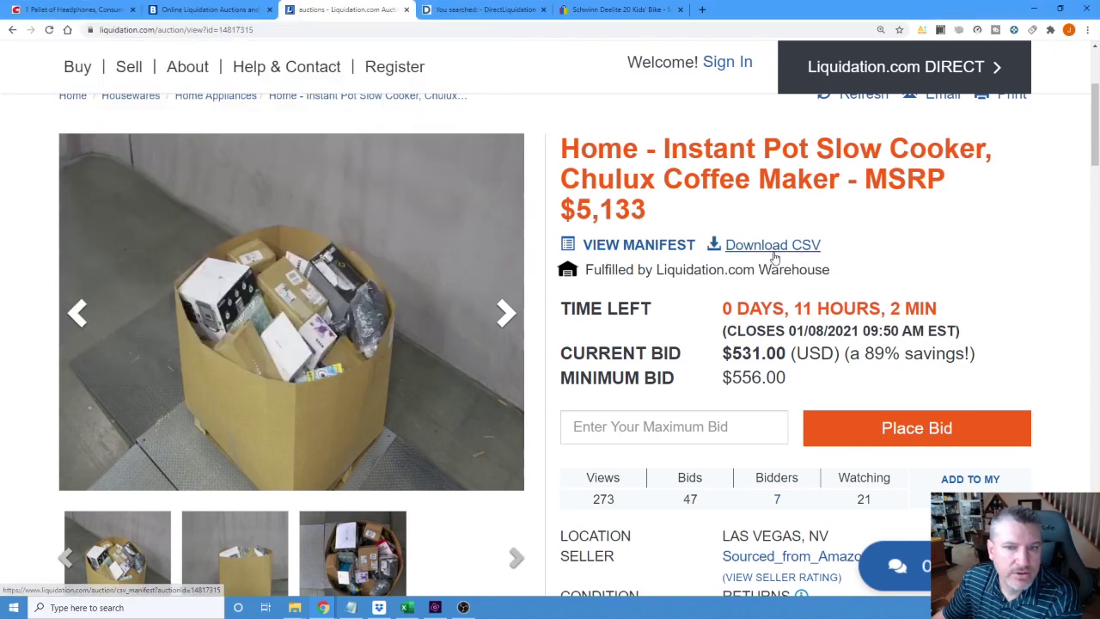
Step: Open the auction's manifest and copy its item rows, from the Citizen Eco-Drive watch through the Yamaha power supply adaptor's retail price
click(640, 246)
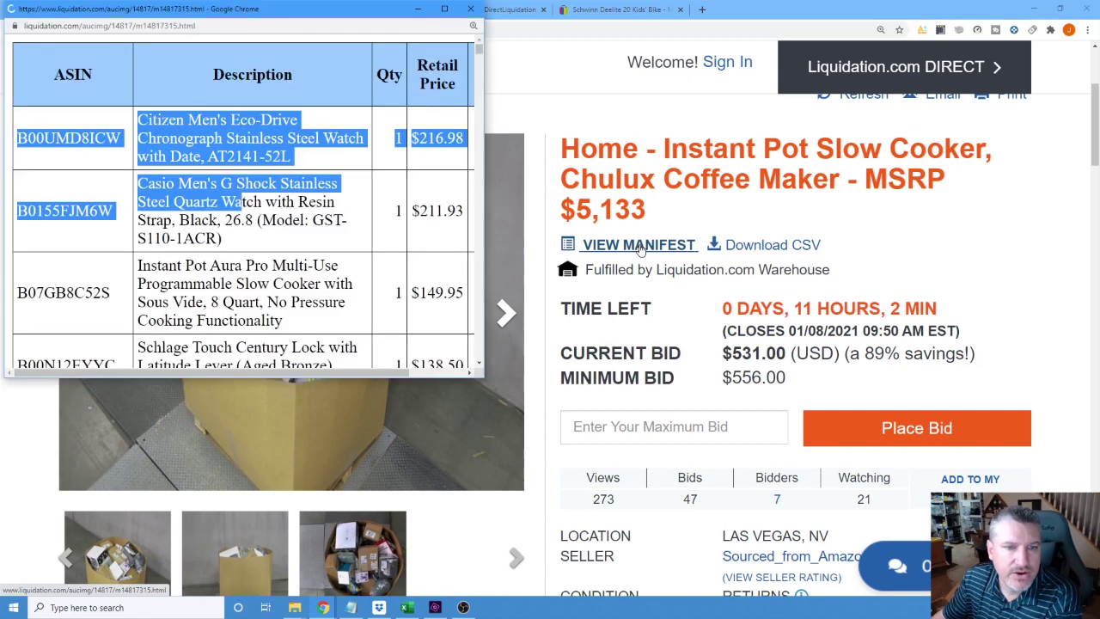
drag(17, 121, 401, 305)
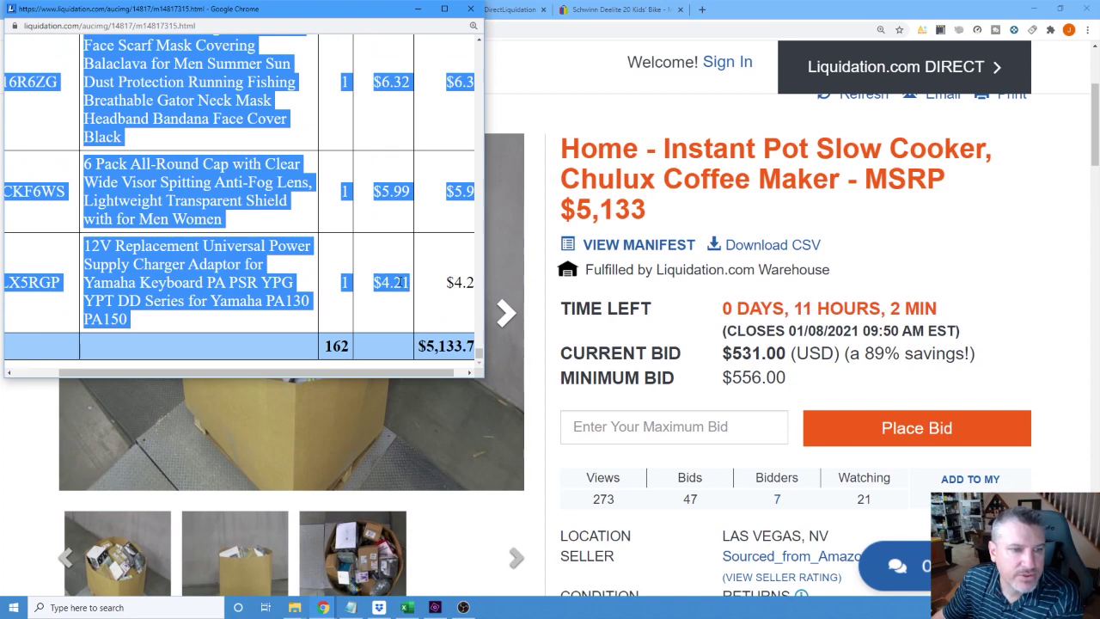
right_click(400, 282)
click(447, 290)
Step: Switch to Excel and paste the copied manifest rows starting at cell A1, matching the destination formatting
click(407, 607)
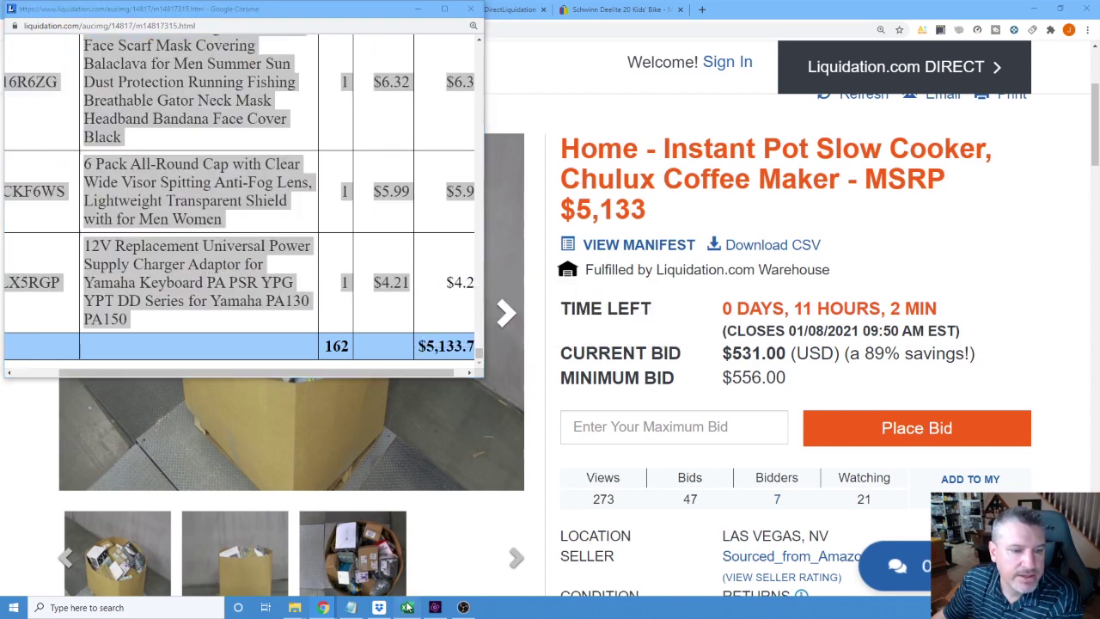
click(240, 191)
right_click(180, 160)
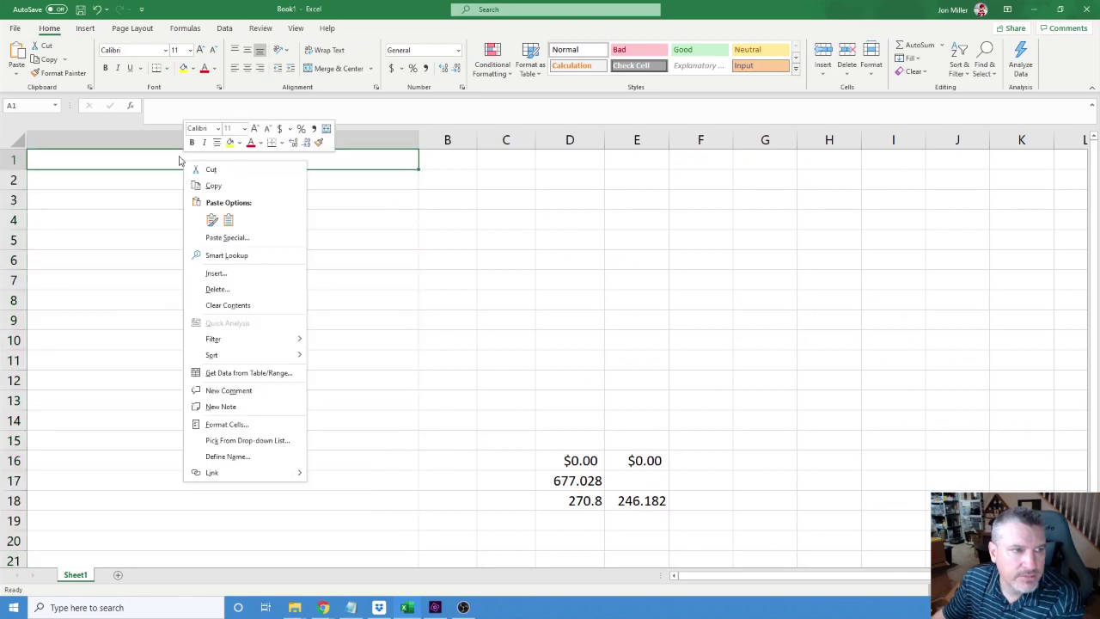
click(228, 220)
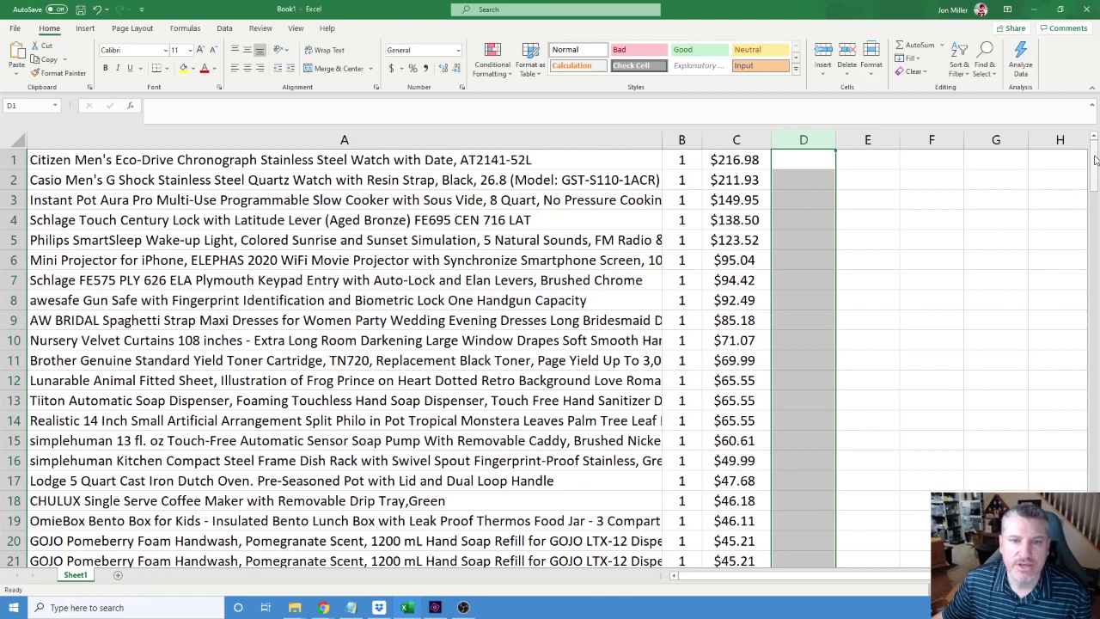
Step: Delete rows 42 to 162, from the Hugh Jorgan pilot costume through the last manifest item
drag(1096, 165, 1096, 232)
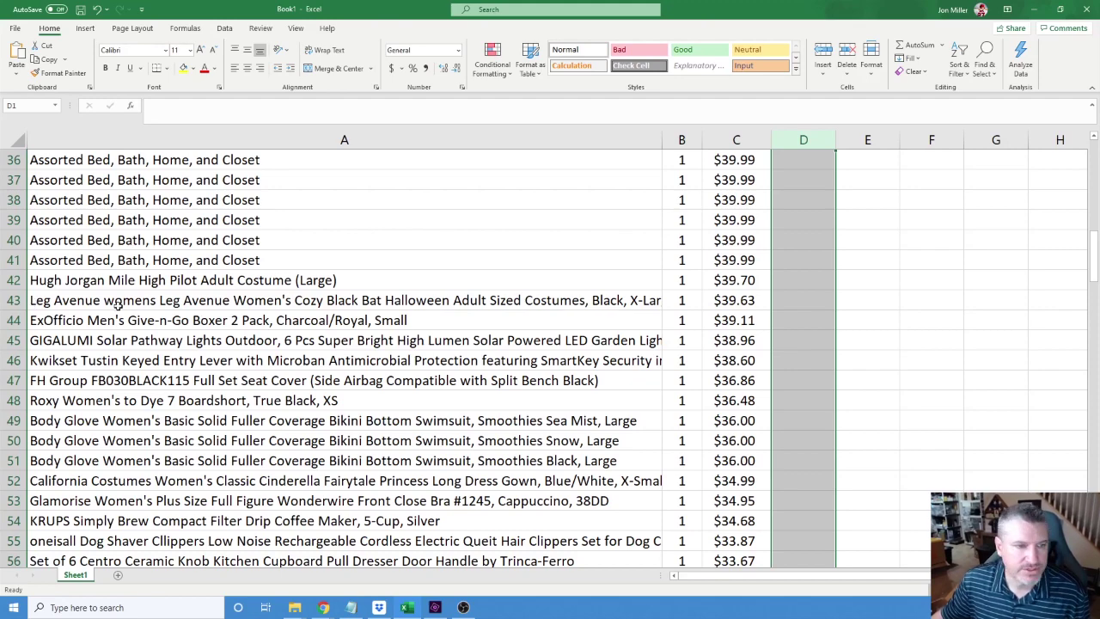
scroll(459, 335, down, 1)
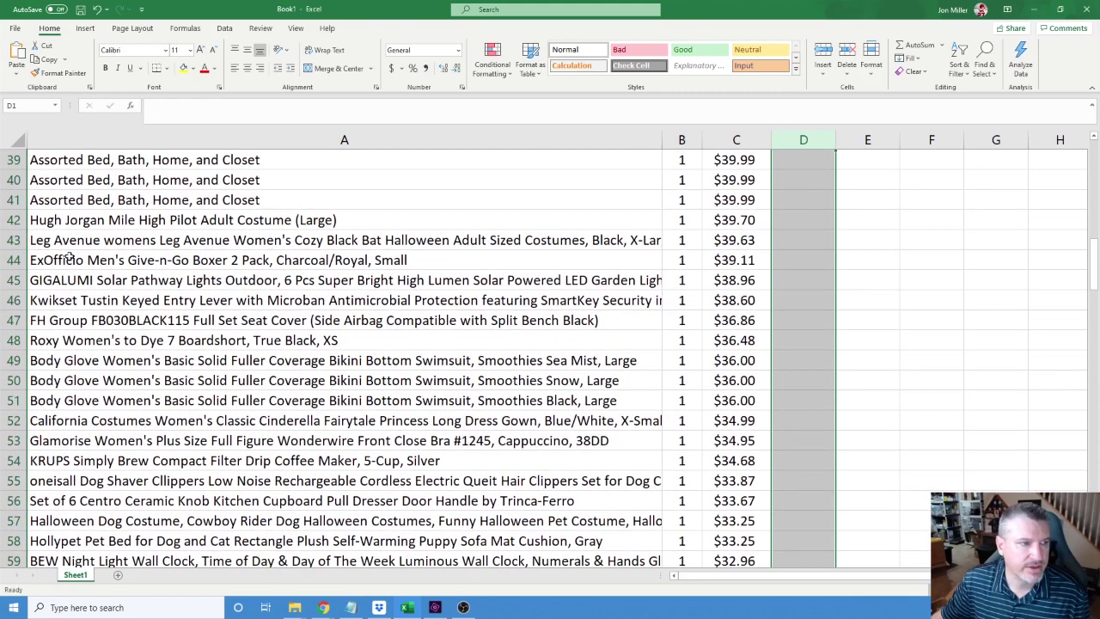
scroll(441, 298, up, 1)
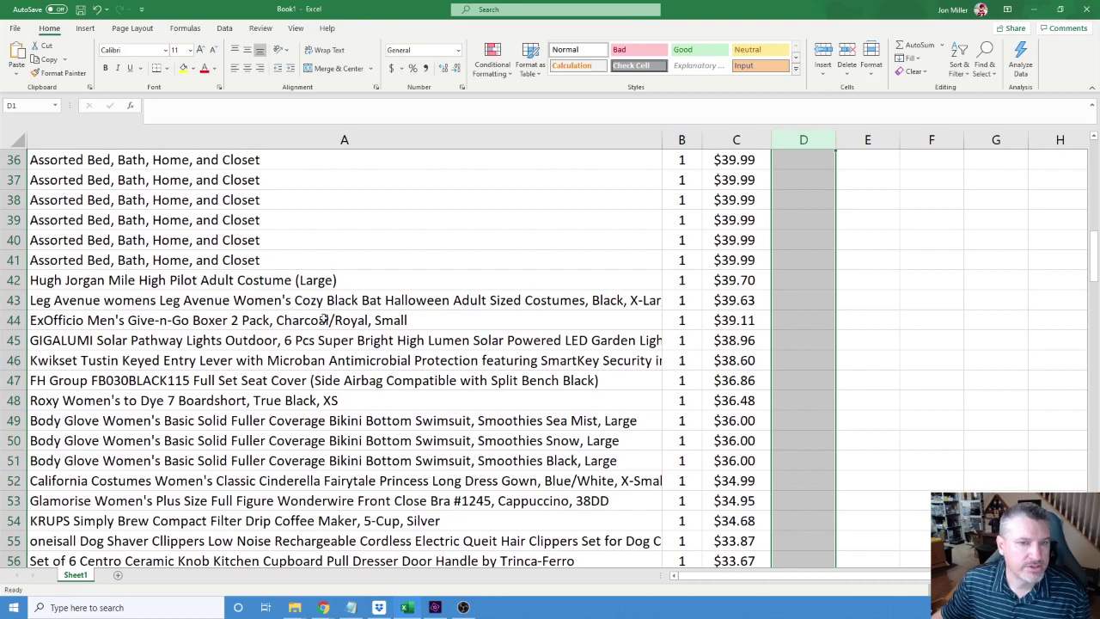
drag(14, 280, 79, 608)
scroll(449, 366, down, 1)
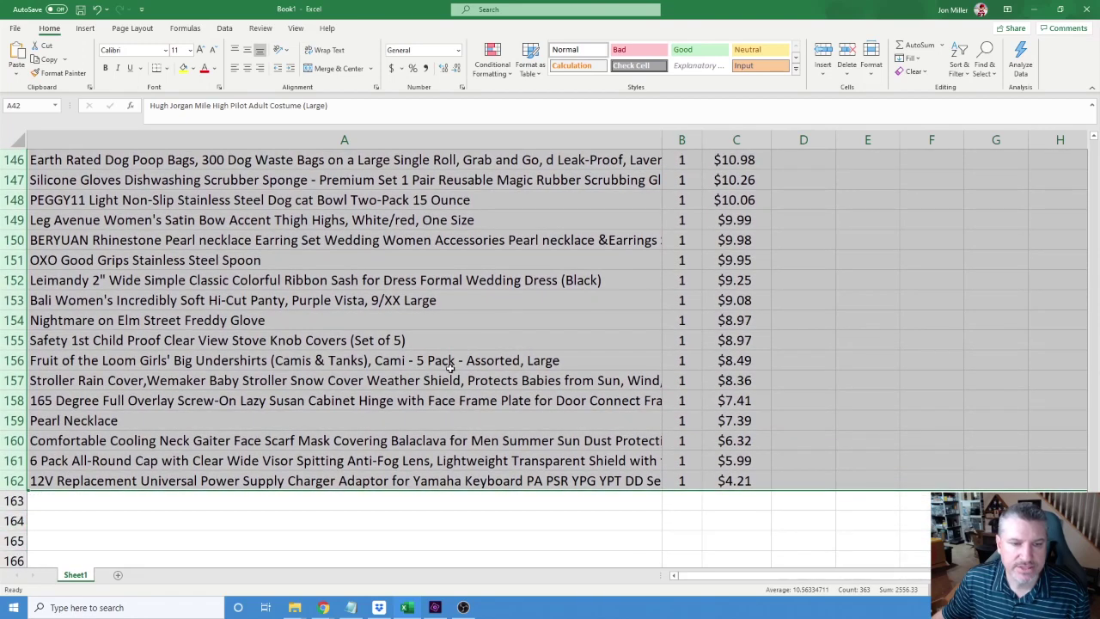
right_click(543, 323)
key(Escape)
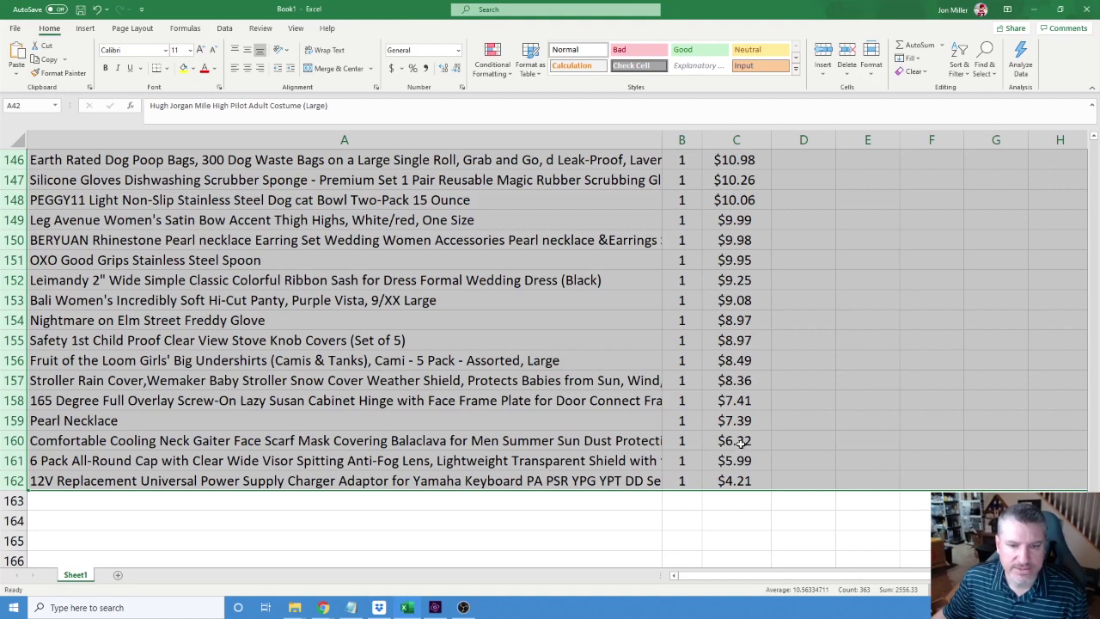
right_click(758, 299)
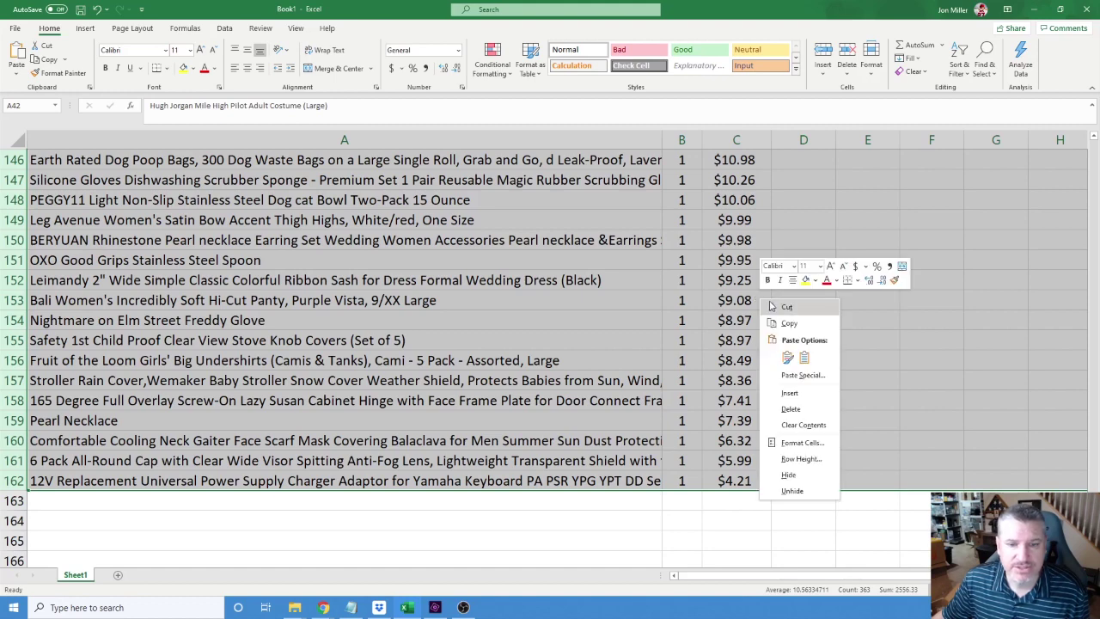
click(790, 409)
Step: Total the retail prices in cell C43 with the formula =SUM(C1:C41)
scroll(787, 404, up, 4)
scroll(786, 410, down, 2)
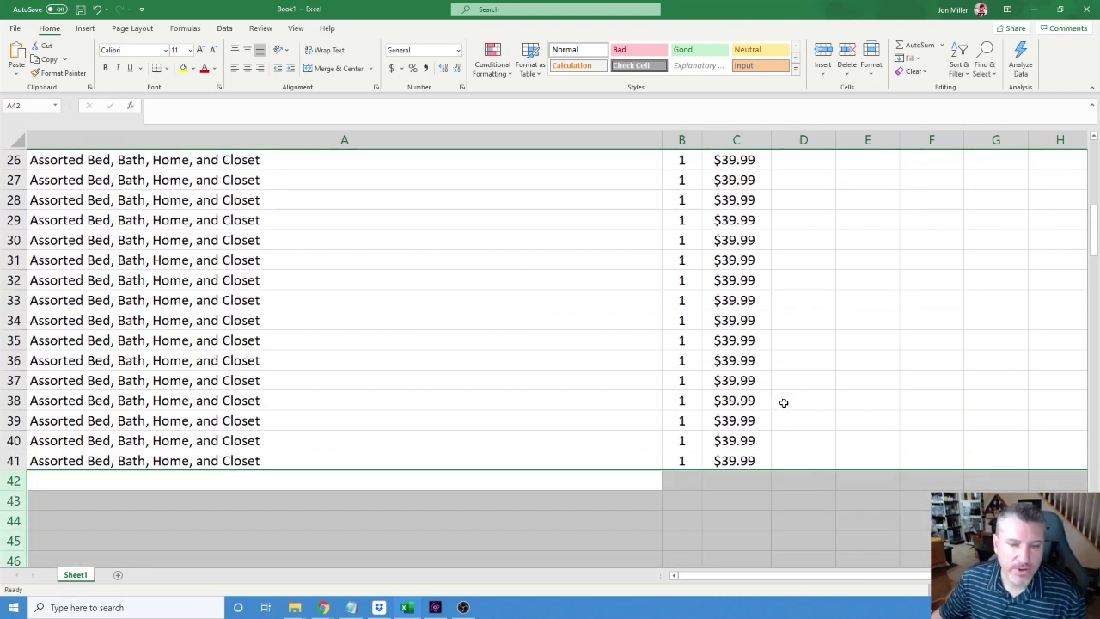
scroll(769, 453, down, 1)
click(736, 440)
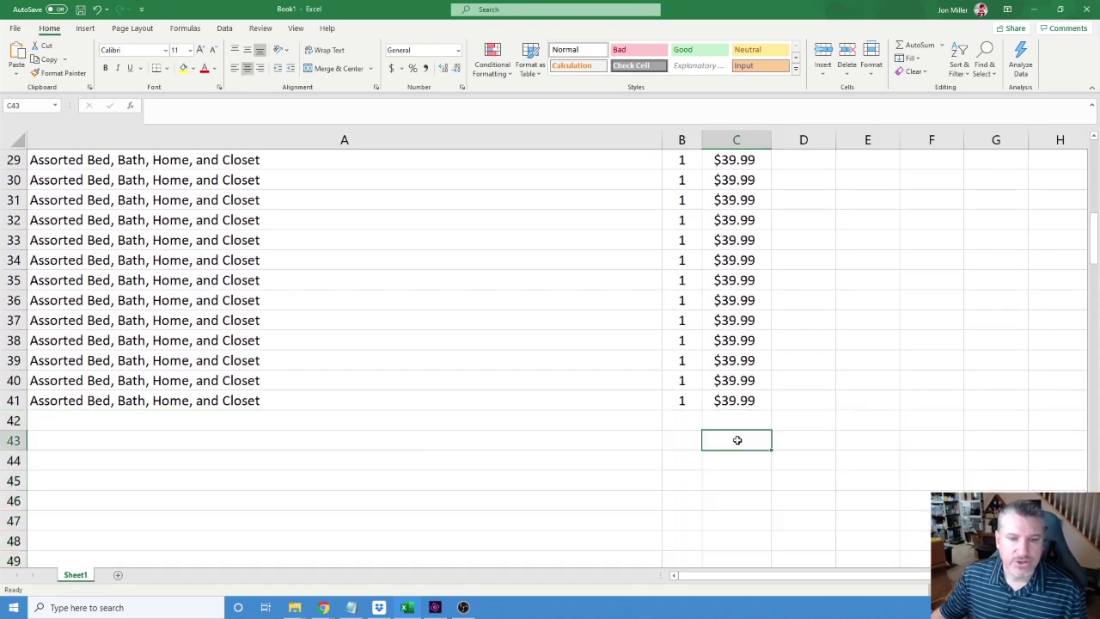
text(=sum)
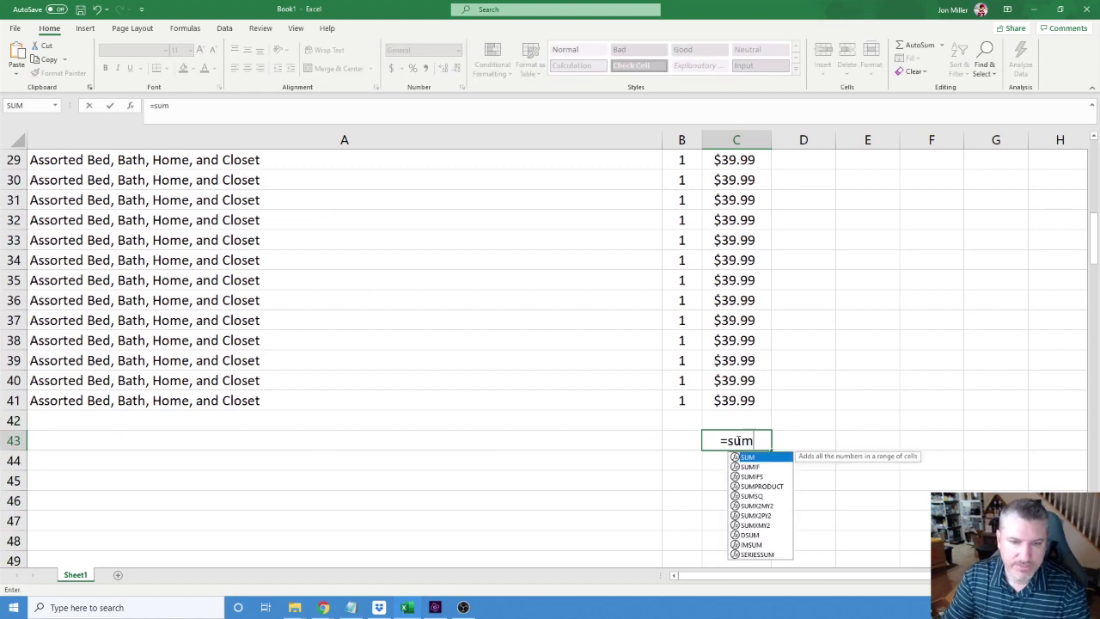
text(()
key(BackSpace)
text(()
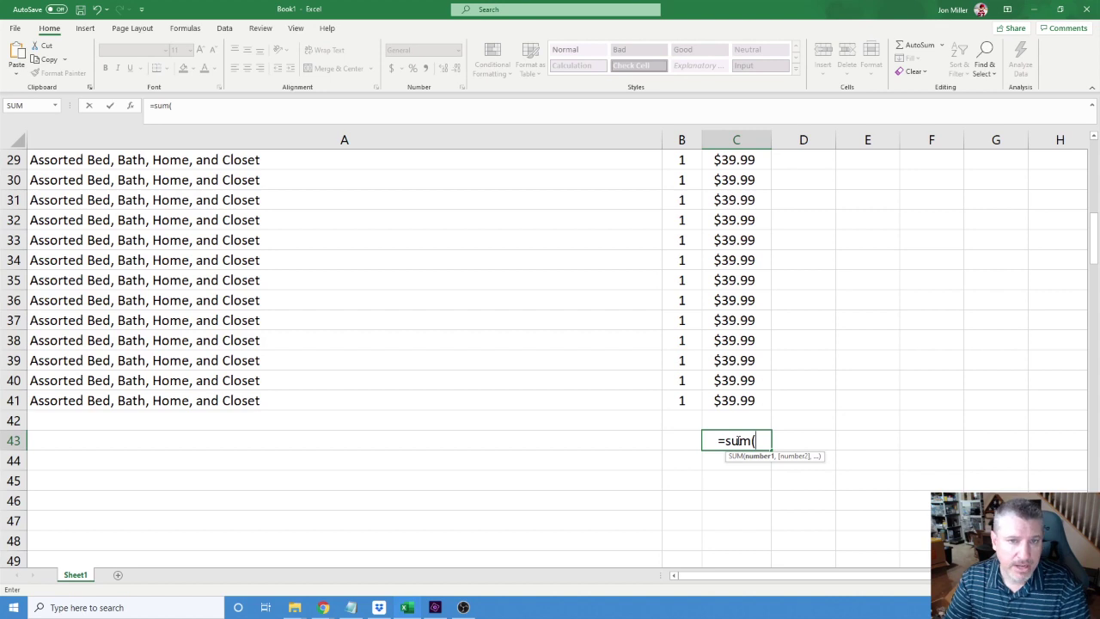
text(C1)
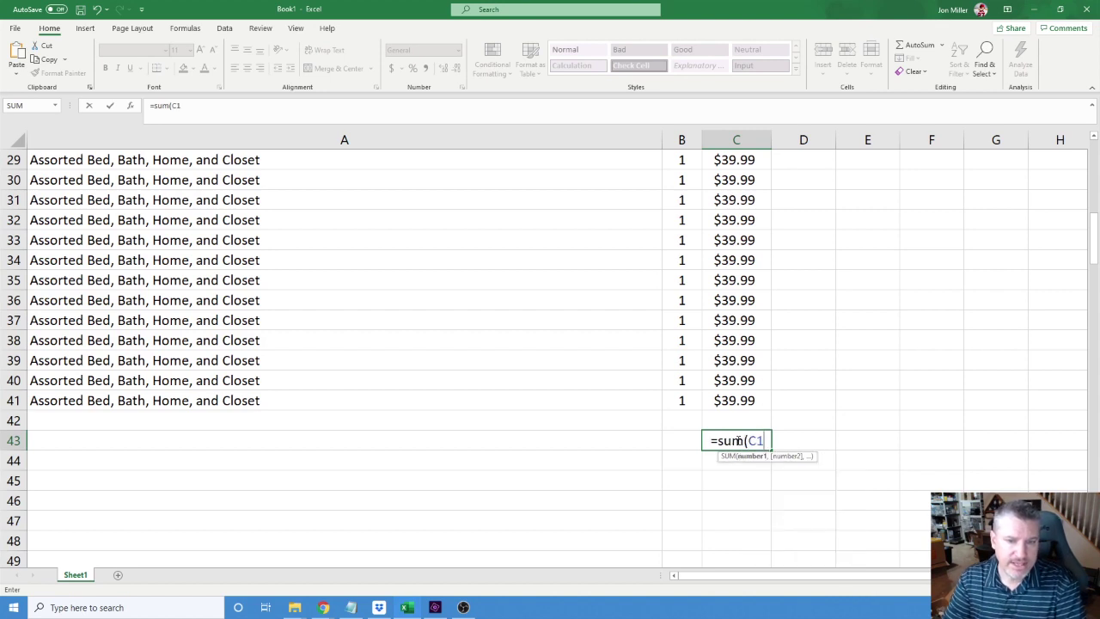
text(:)
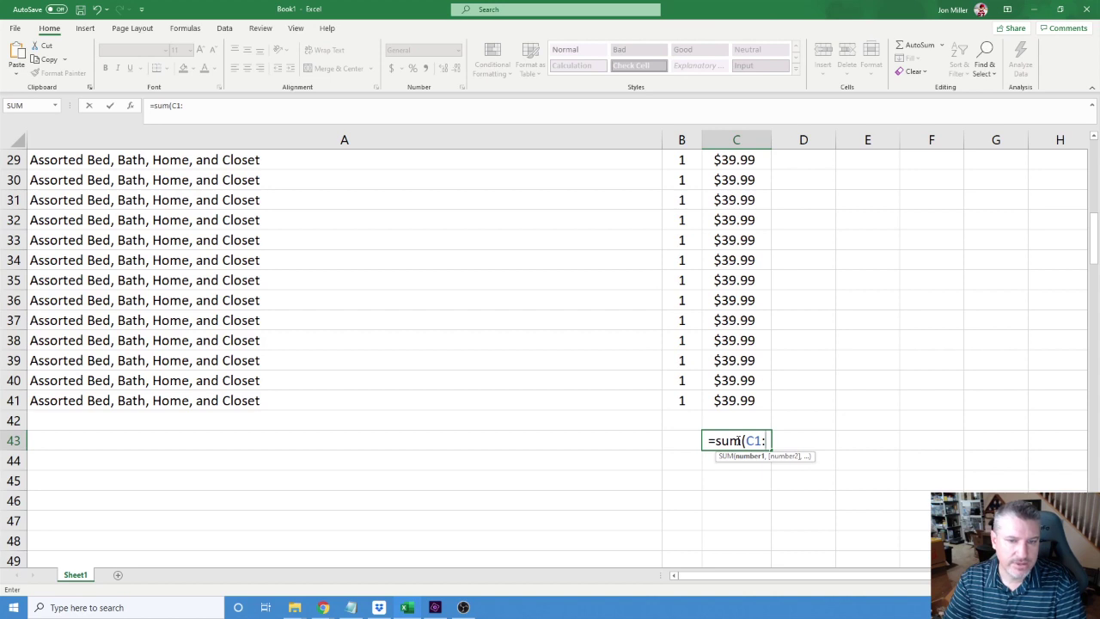
text(C41))
key(Return)
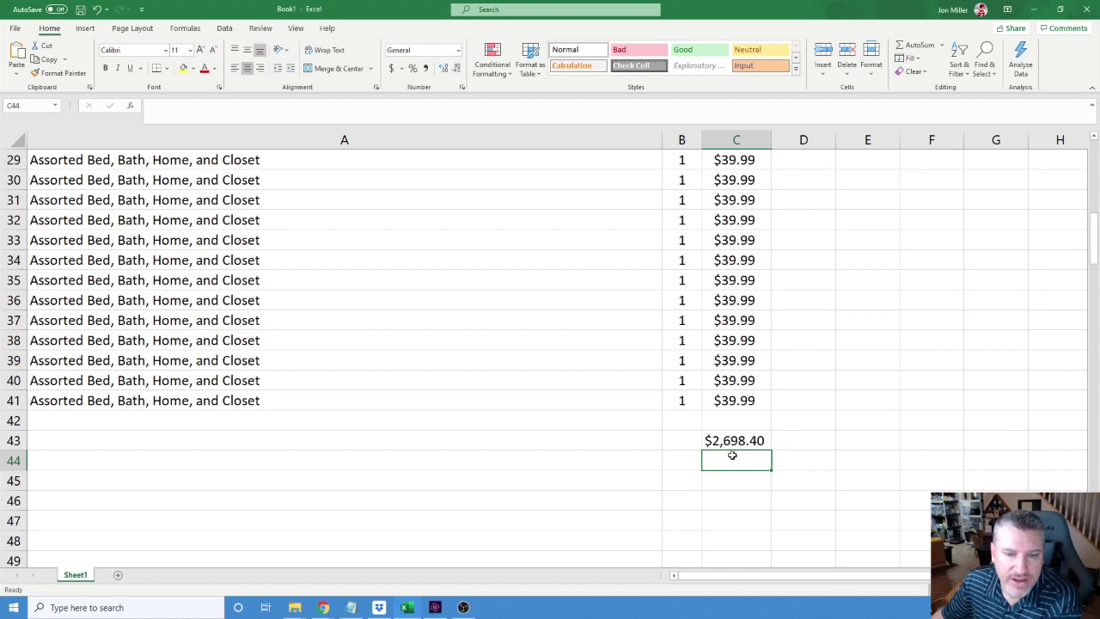
Step: Calculate 40 percent of the price total in cell C44 with the formula =SUM(C43*.4)
click(741, 443)
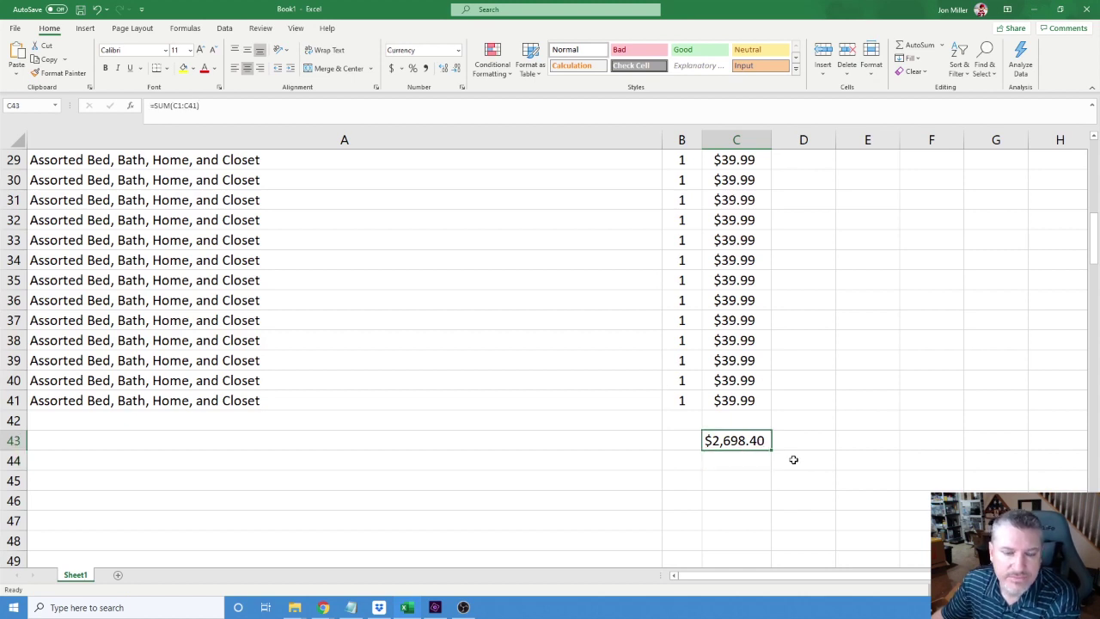
click(746, 462)
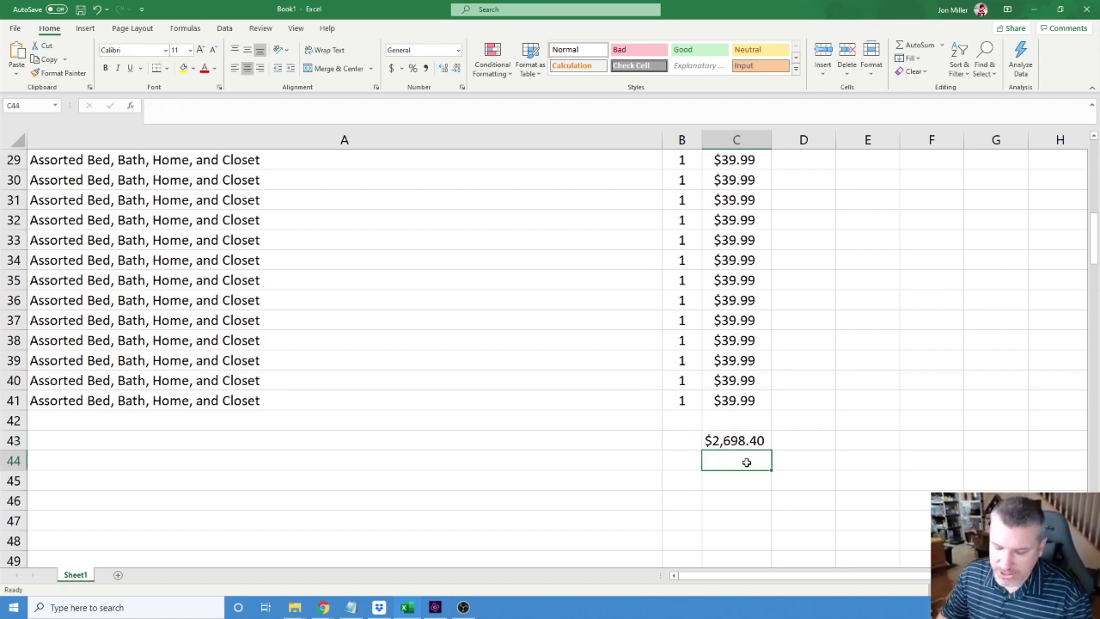
text(=sum()
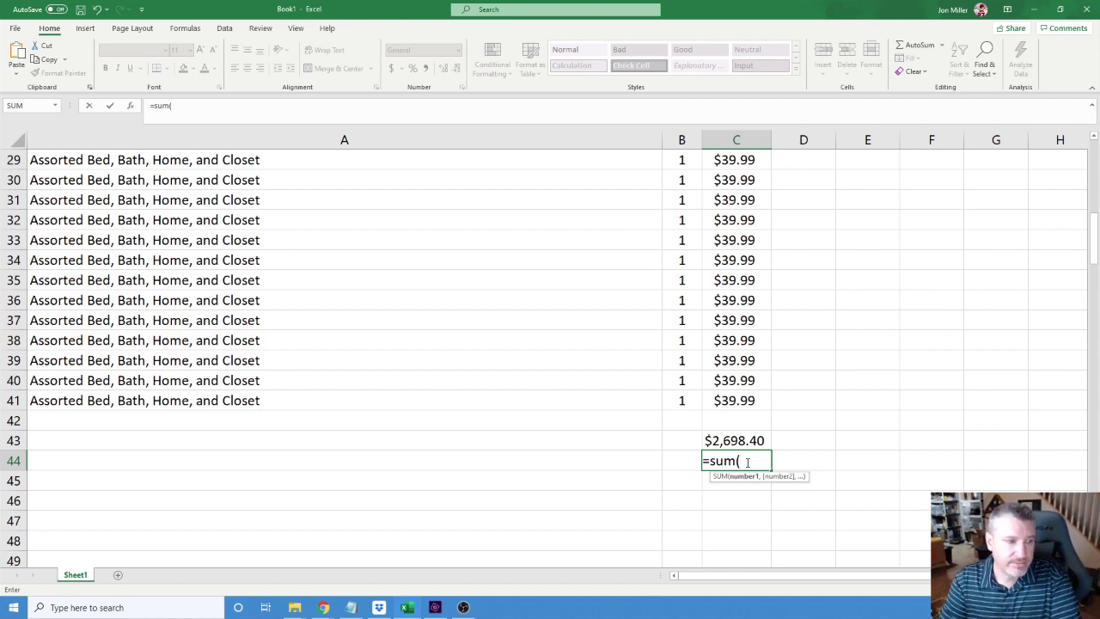
text(C43)
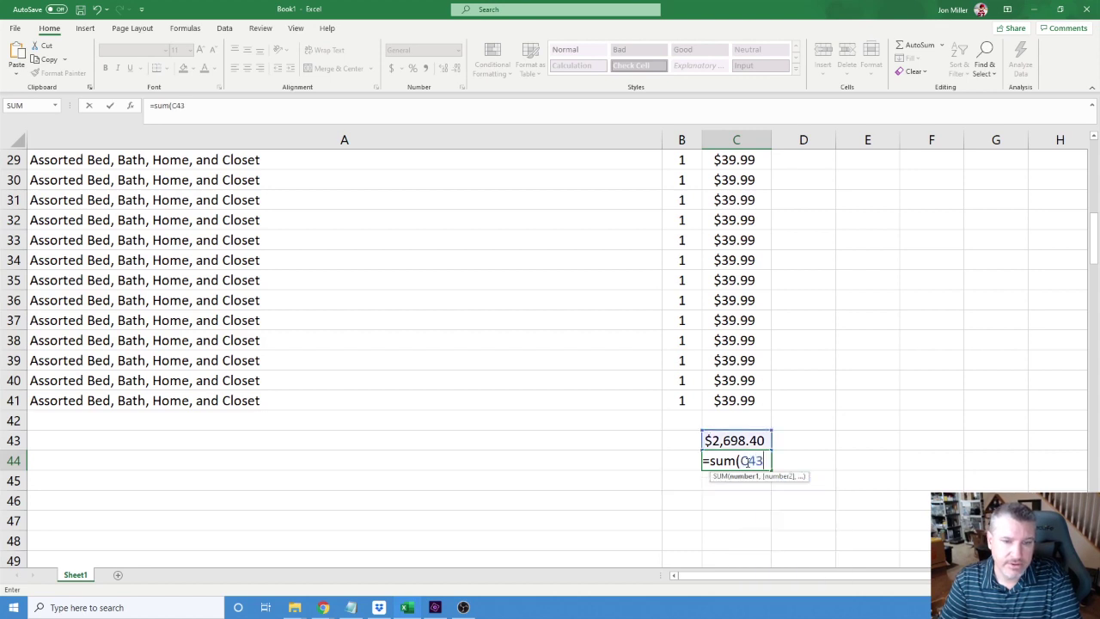
text(*)
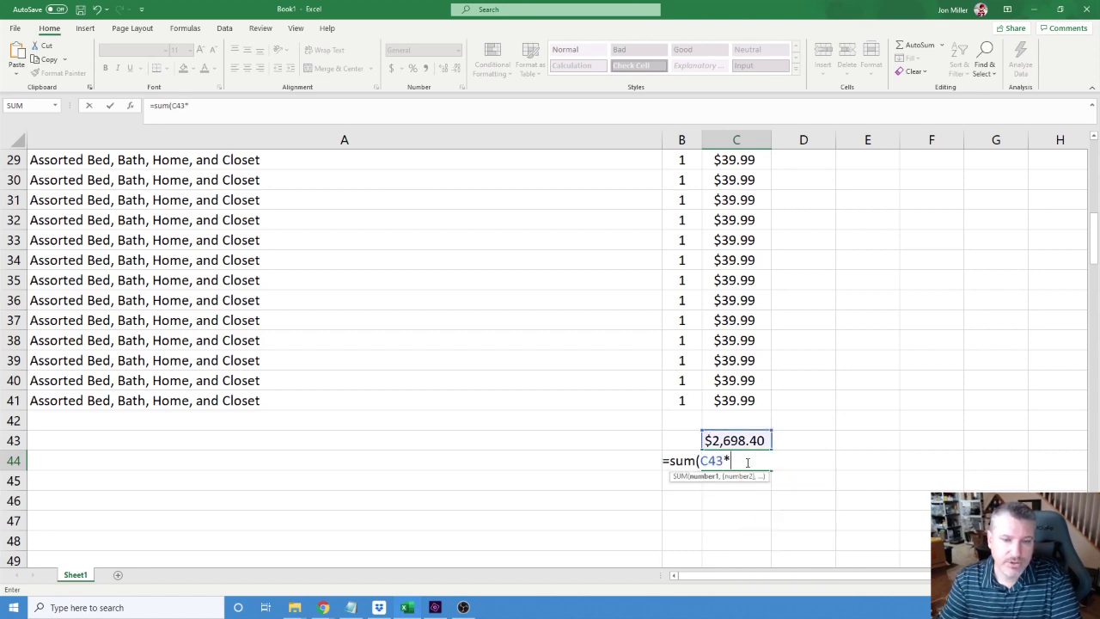
text(.4))
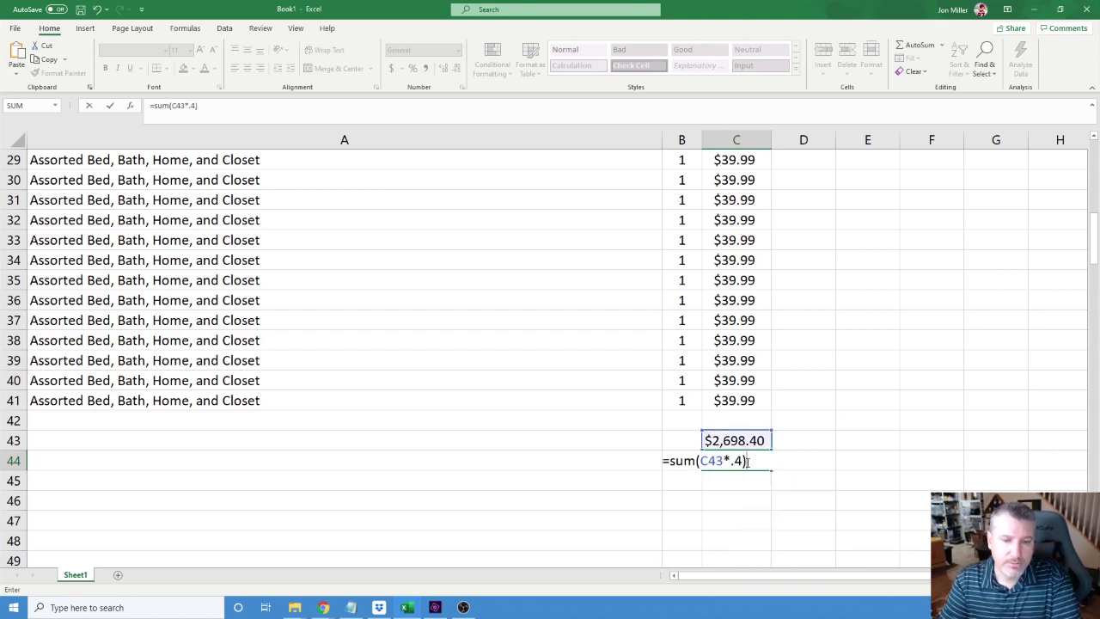
key(Return)
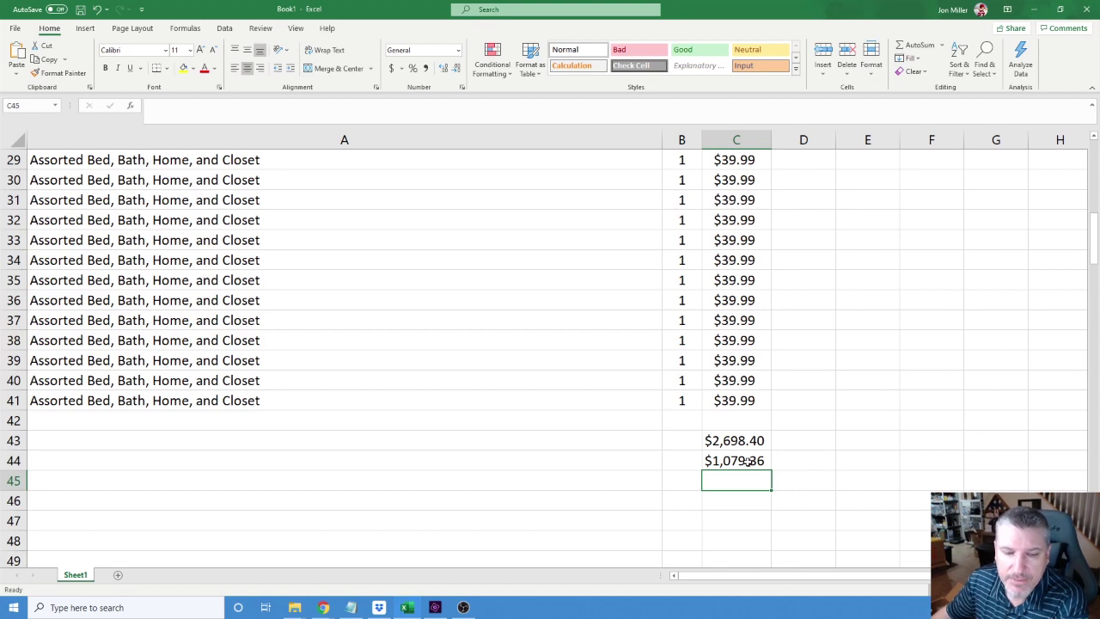
click(747, 462)
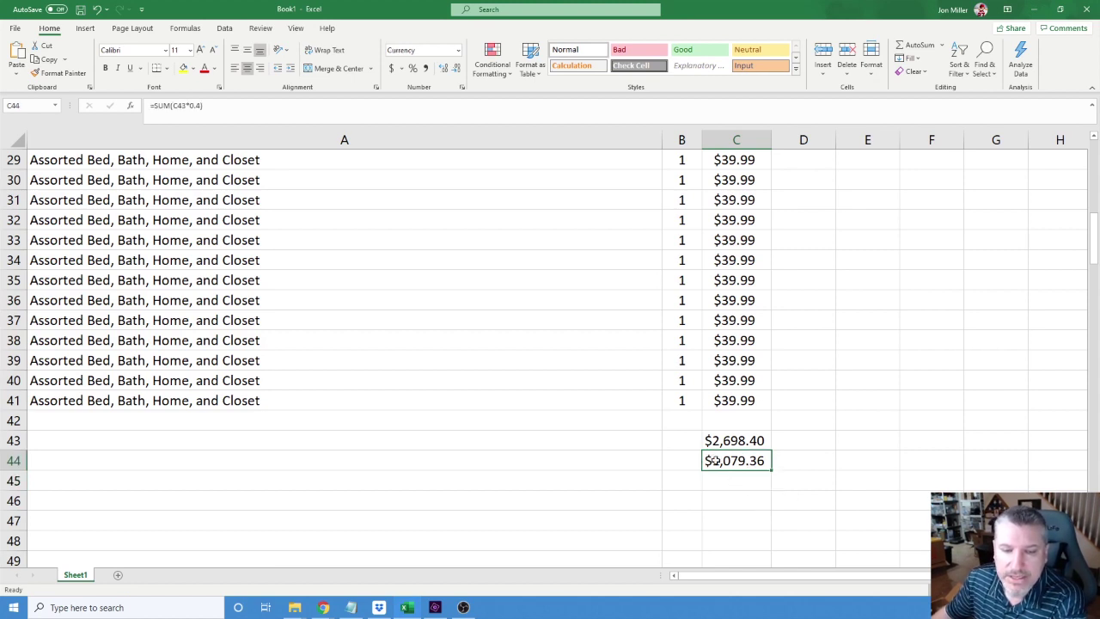
click(747, 478)
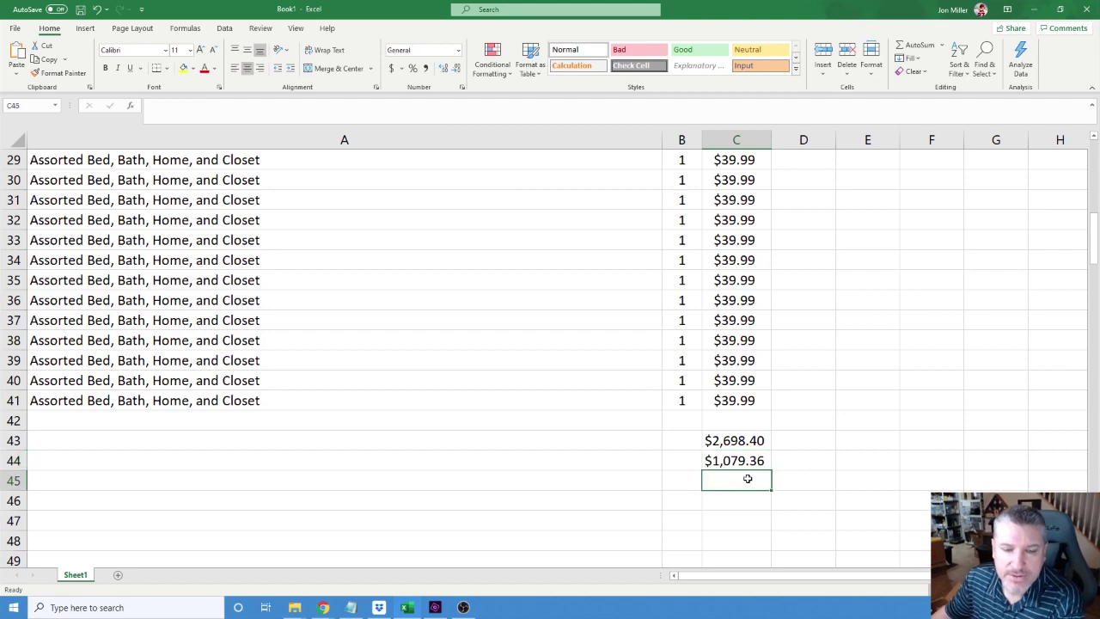
text(=)
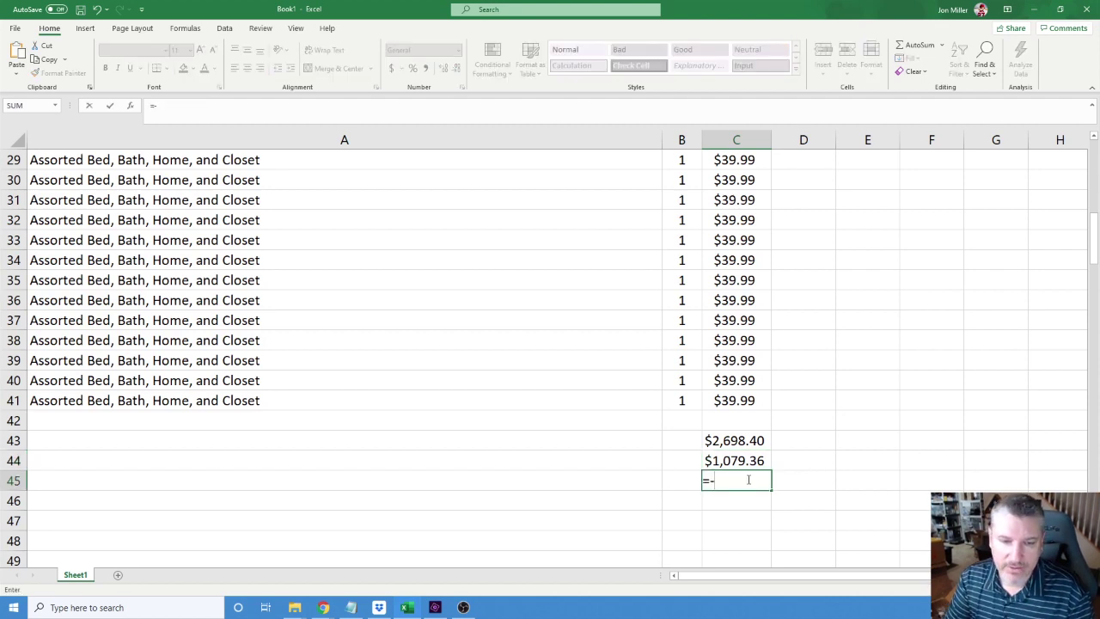
click(749, 479)
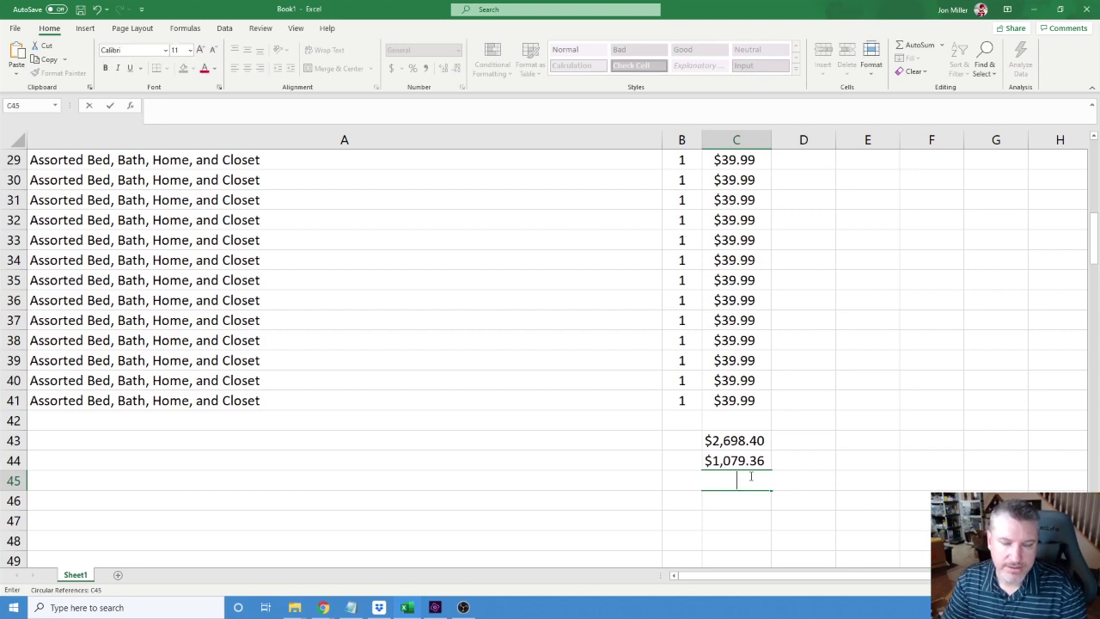
key(BackSpace)
Step: Calculate 40 percent of the C44 value in cell C45 with the formula =SUM(C44*.4)
text(=sum()
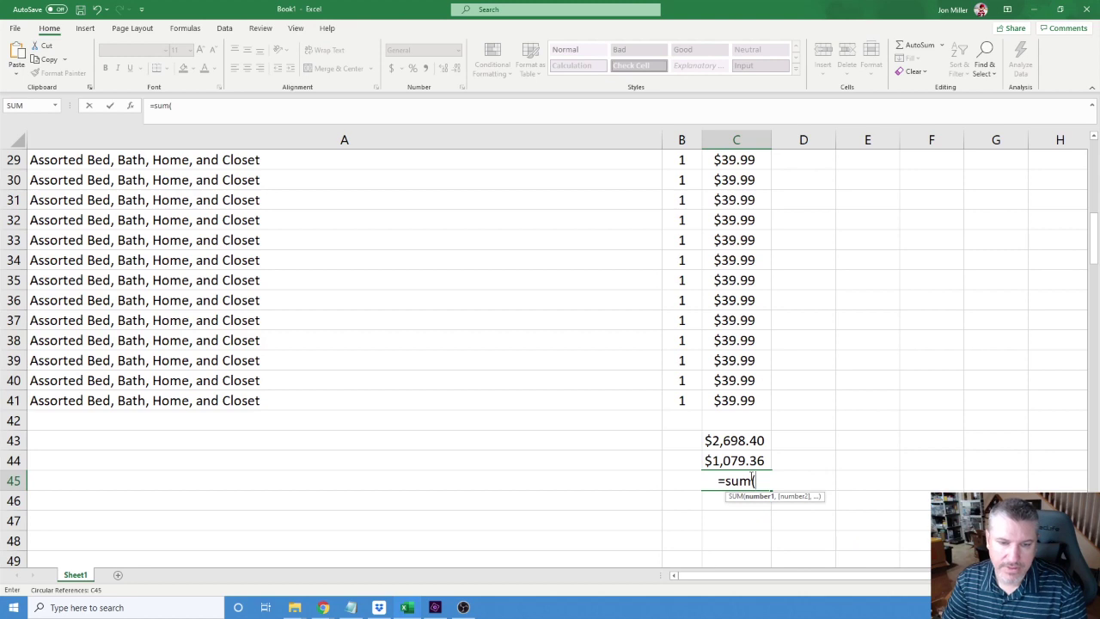
text(1)
key(BackSpace)
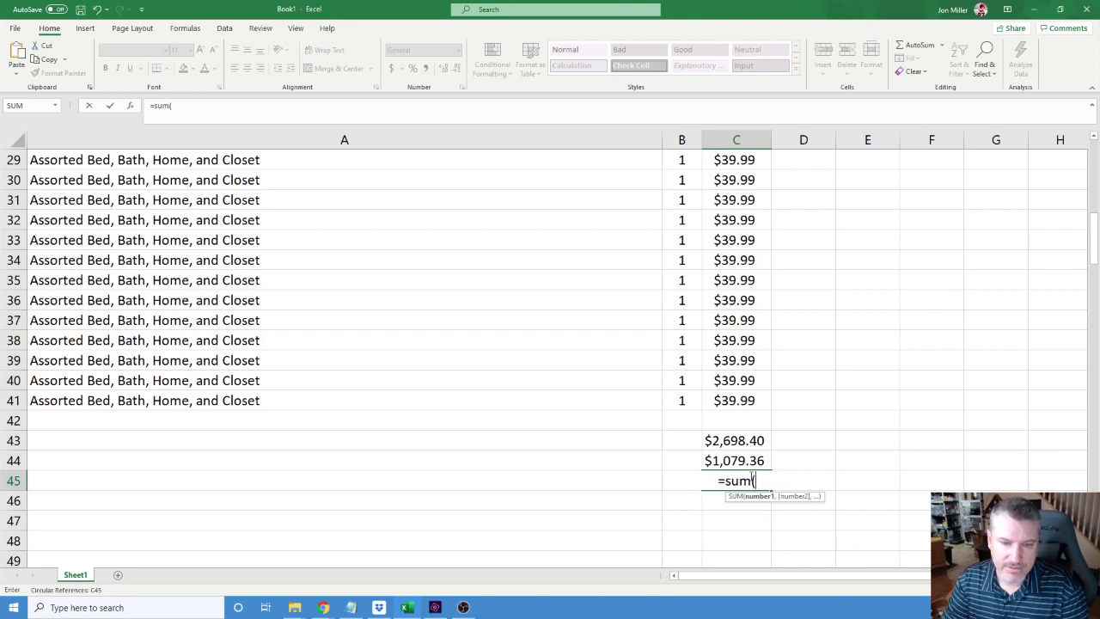
text(C44)
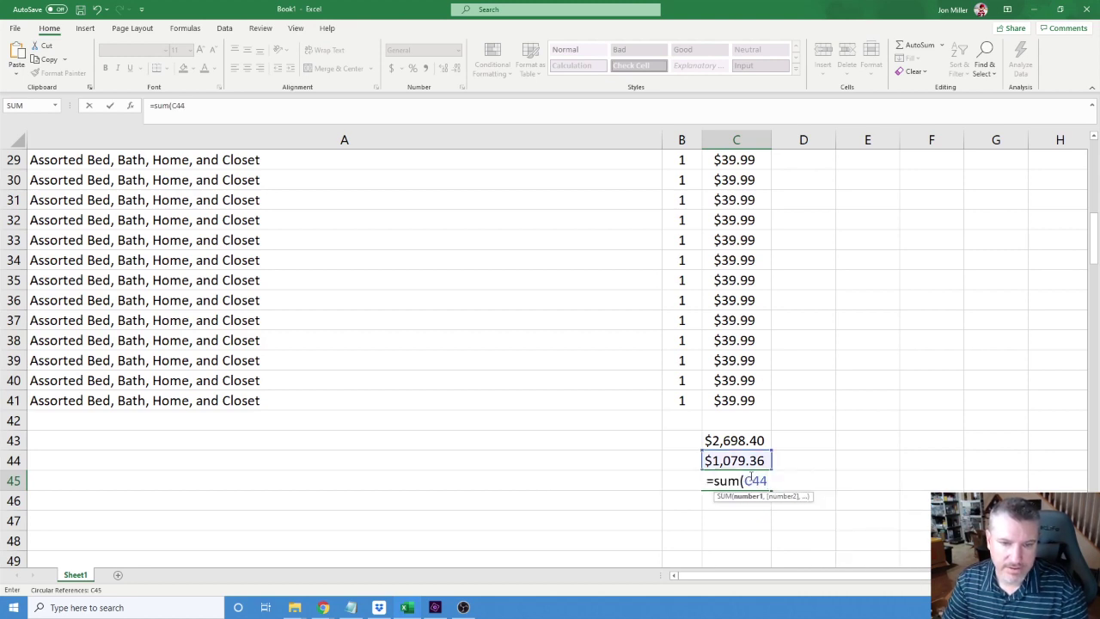
text(*.4))
key(Return)
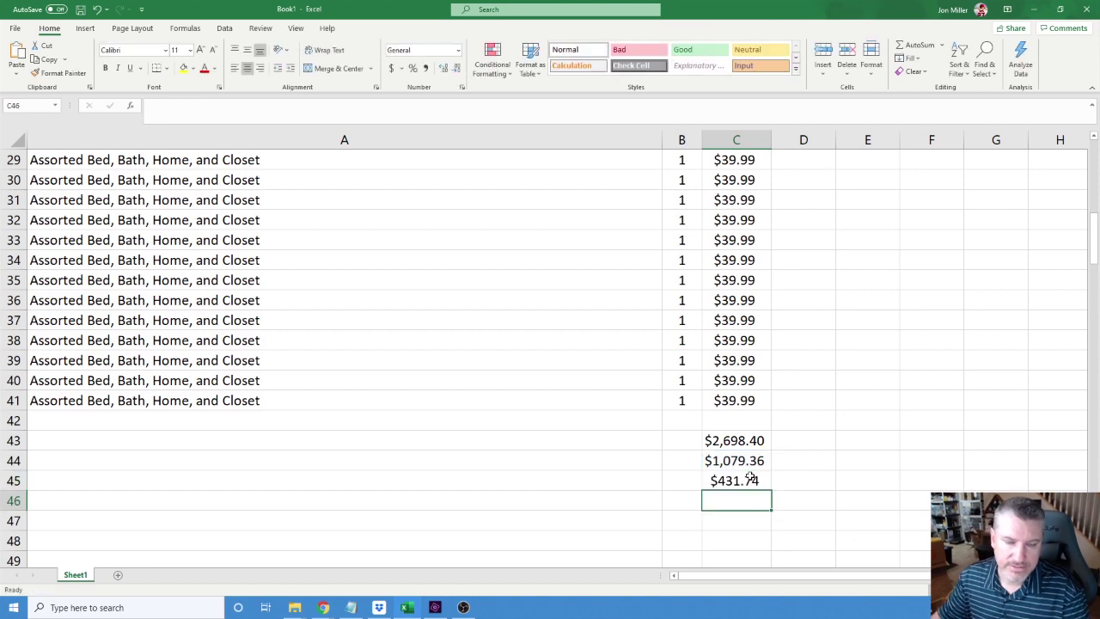
Step: Compare the value in cell C45 with the Instant Pot Slow Cooker pallet's current bid on Liquidation.com in Chrome
click(781, 480)
click(756, 481)
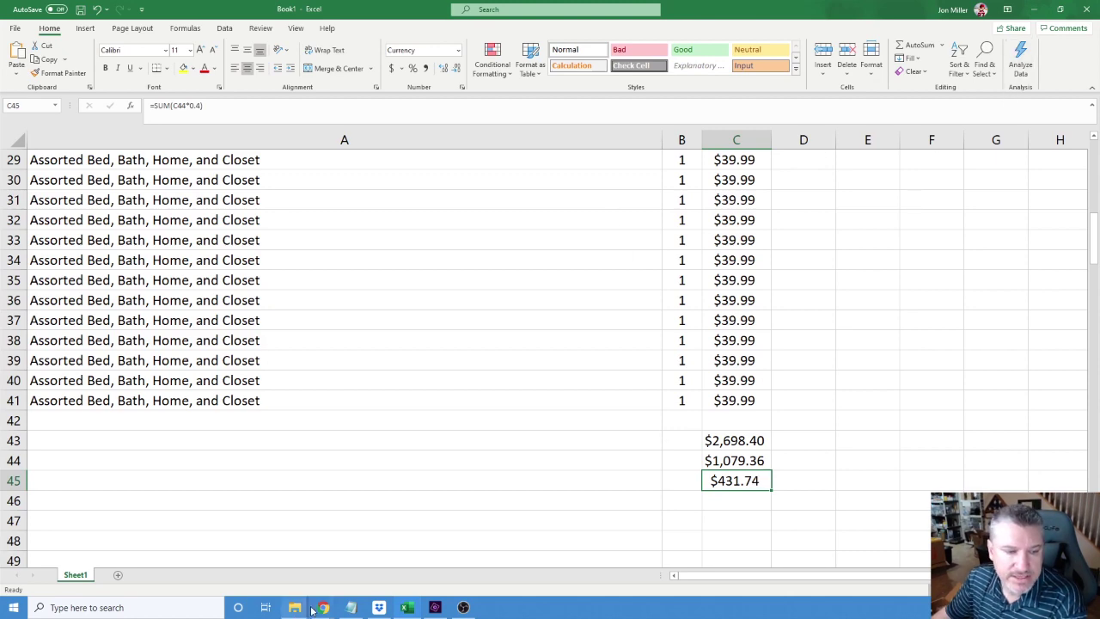
click(344, 550)
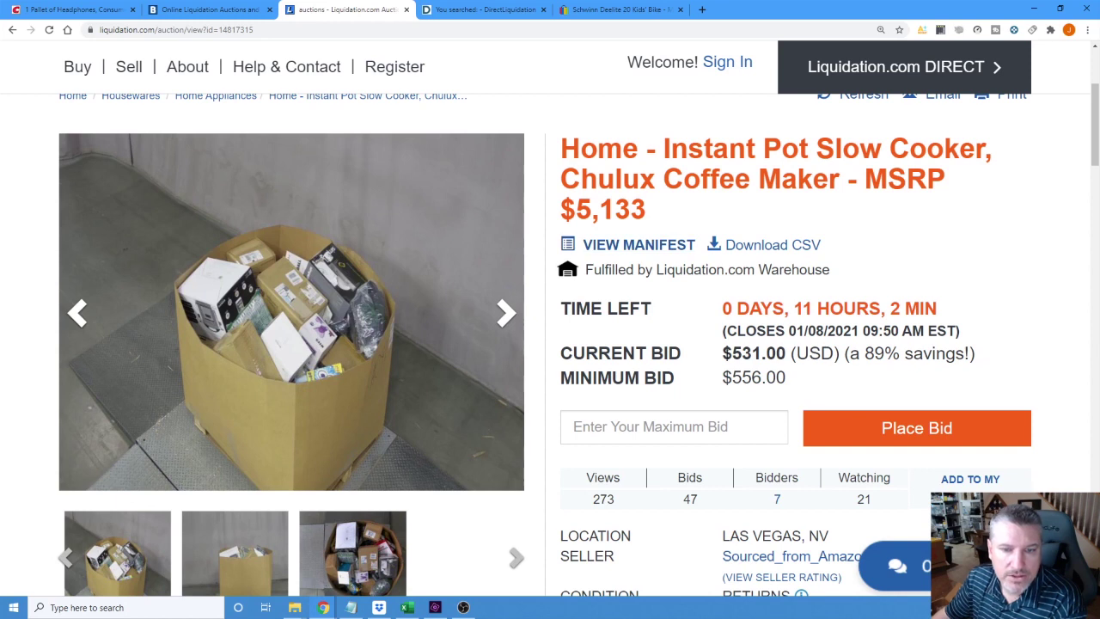
drag(722, 354, 789, 358)
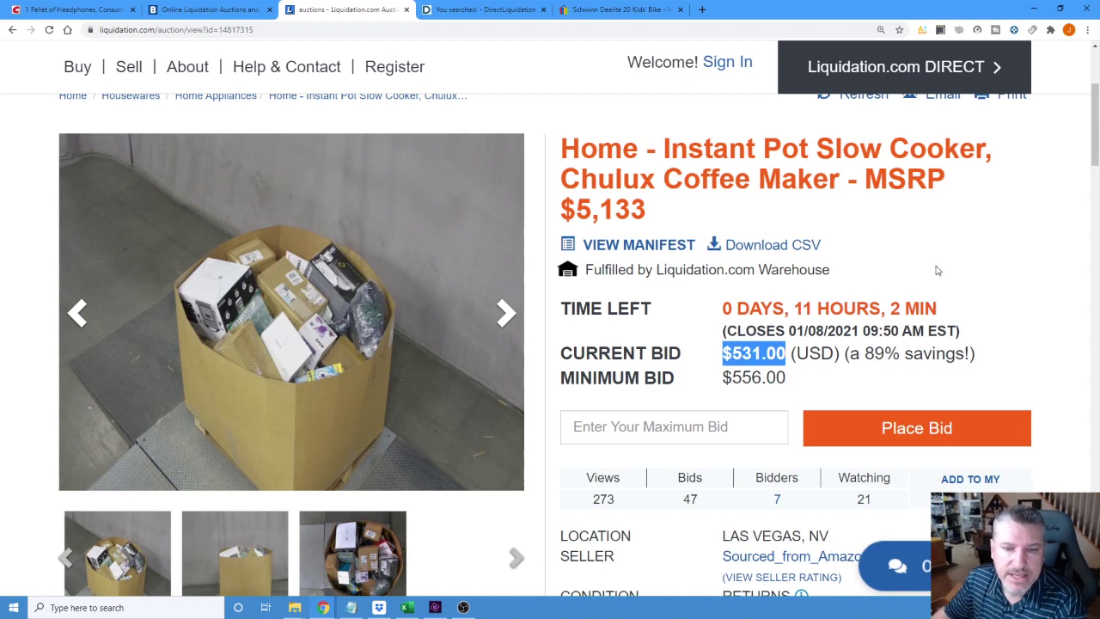
Step: Return to the Las Vegas auction results and look through the listings' current bids, quantities and closing times
click(12, 30)
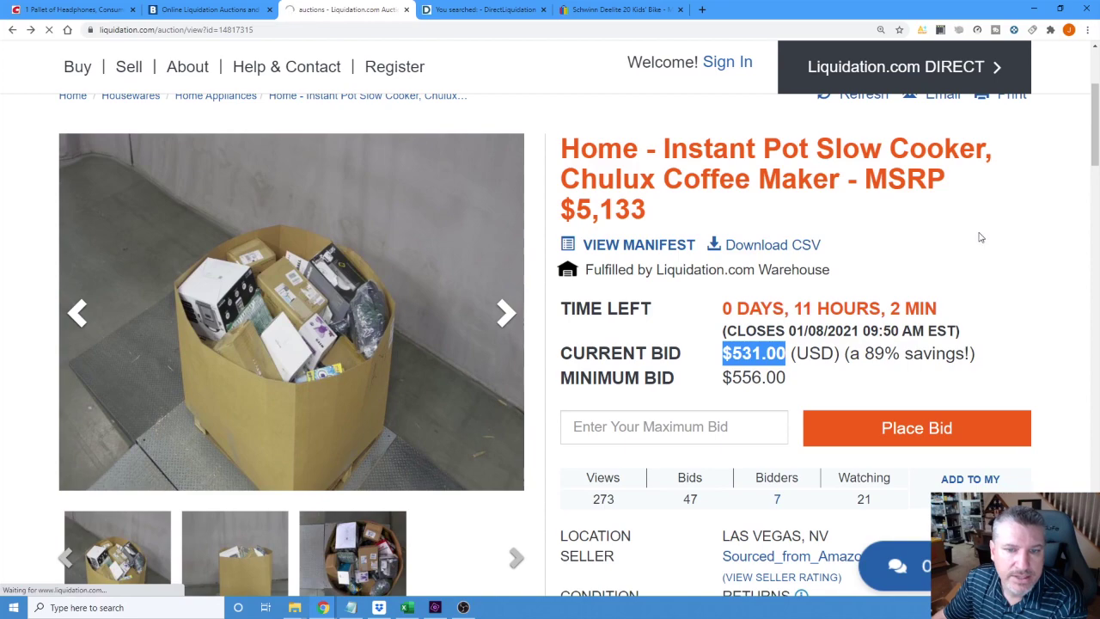
scroll(1070, 242, down, 3)
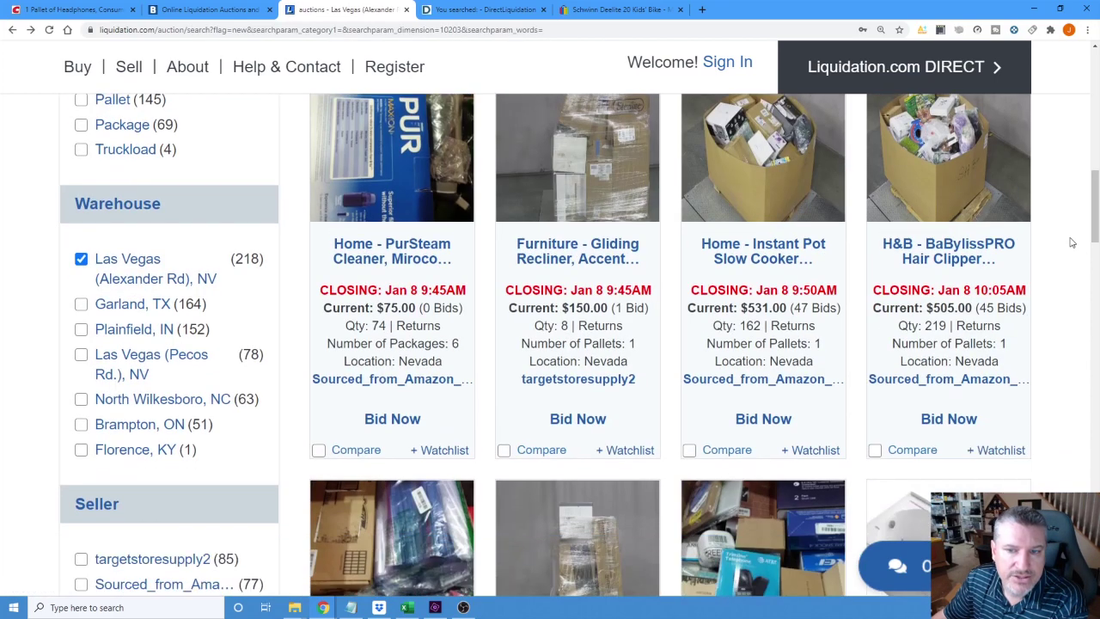
scroll(1070, 243, down, 5)
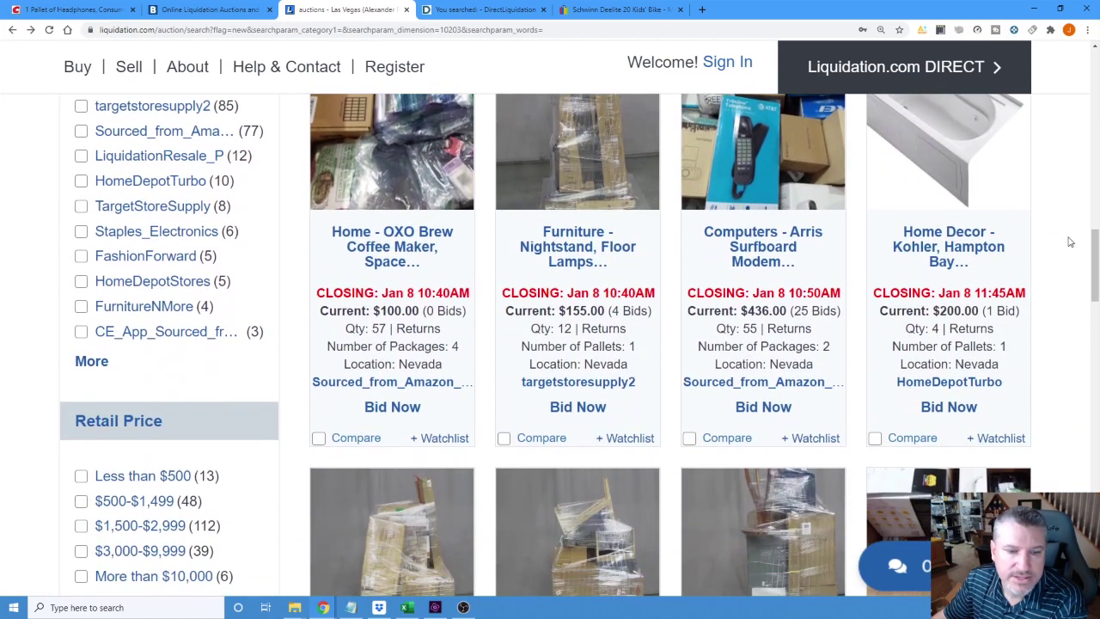
scroll(1069, 242, down, 3)
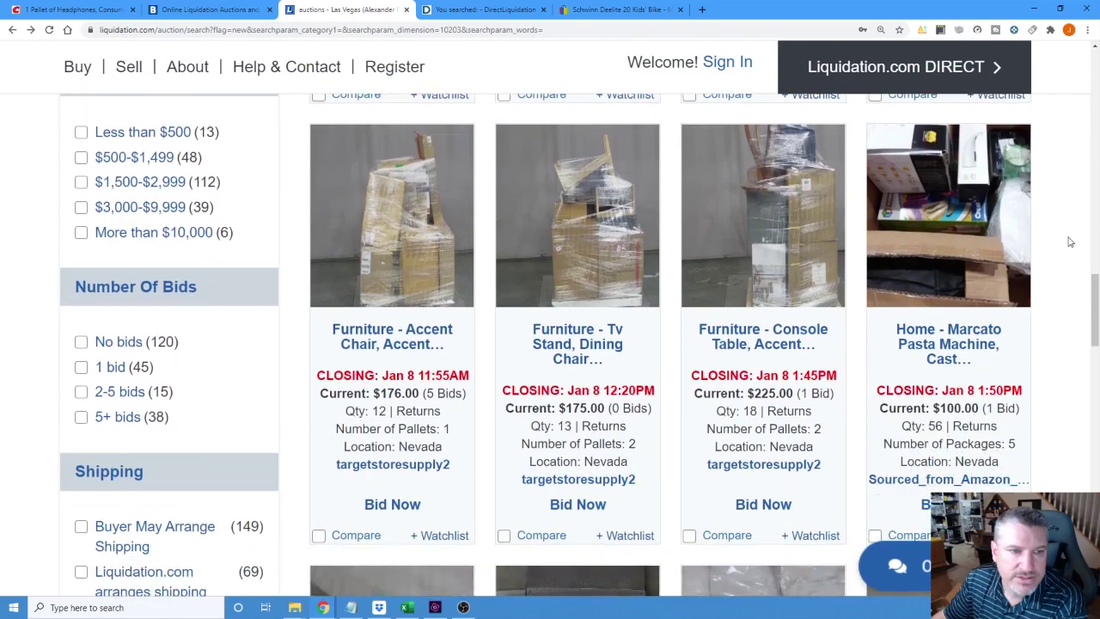
scroll(1070, 243, down, 3)
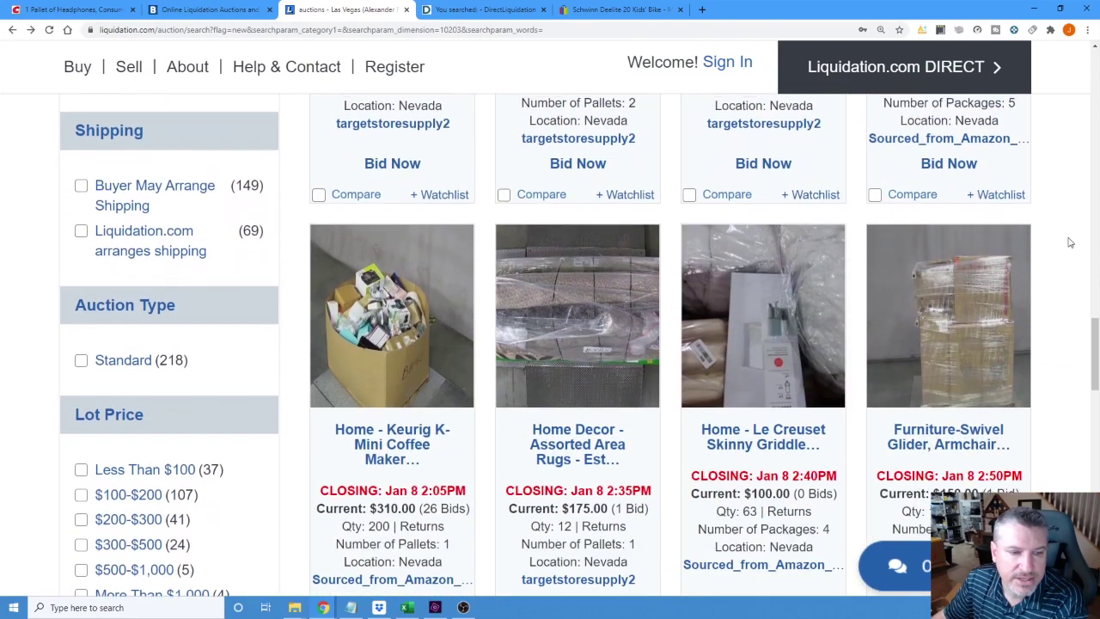
scroll(1069, 243, up, 2)
scroll(1069, 242, up, 8)
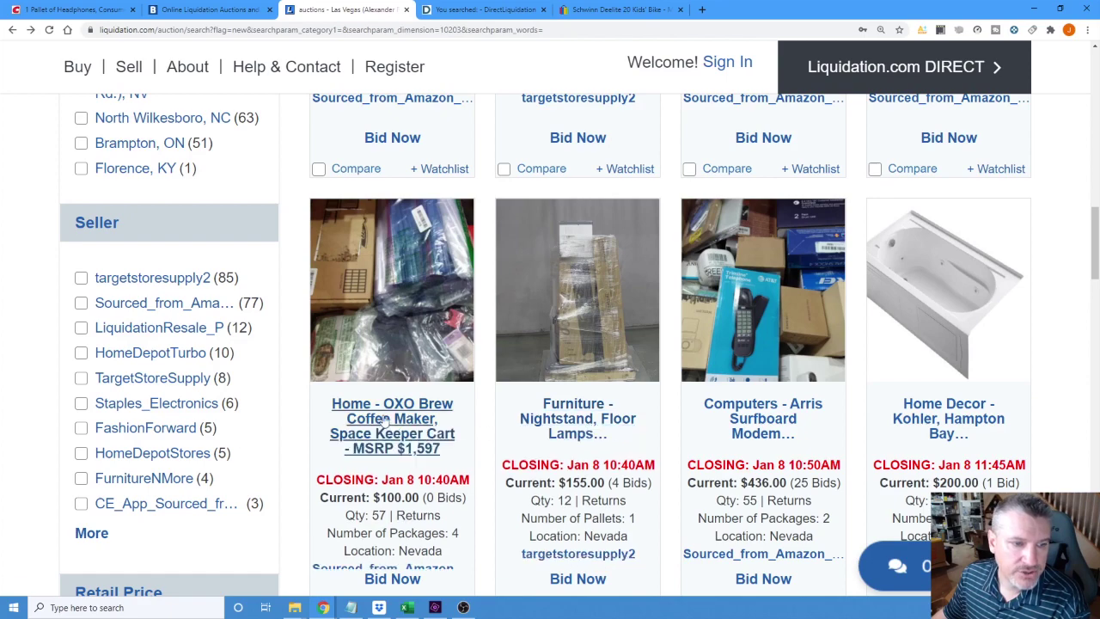
scroll(576, 410, up, 2)
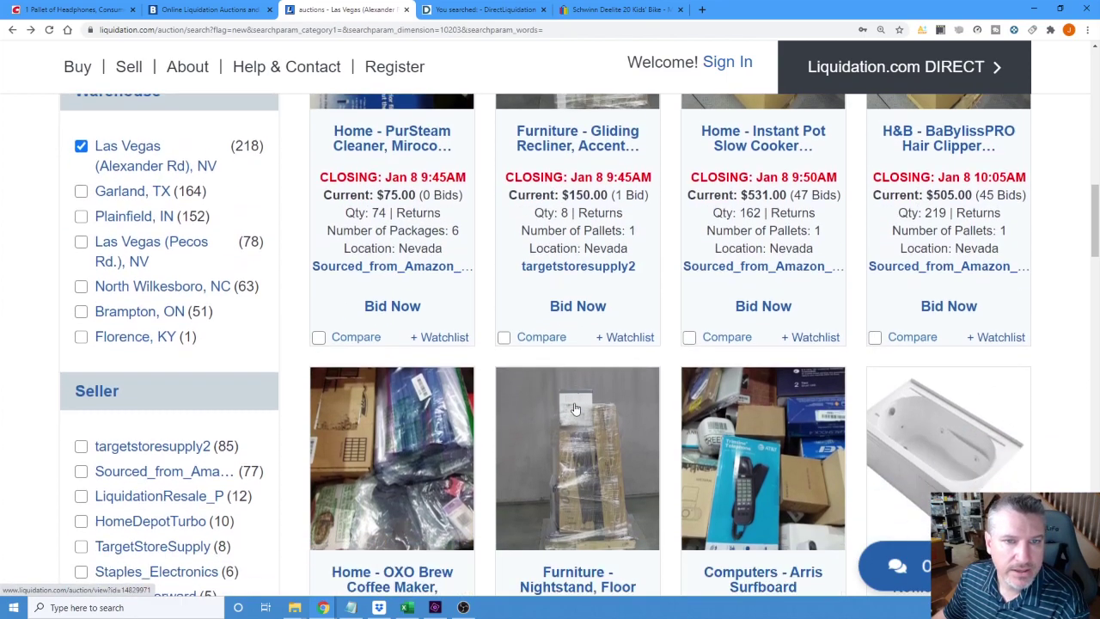
scroll(630, 404, down, 2)
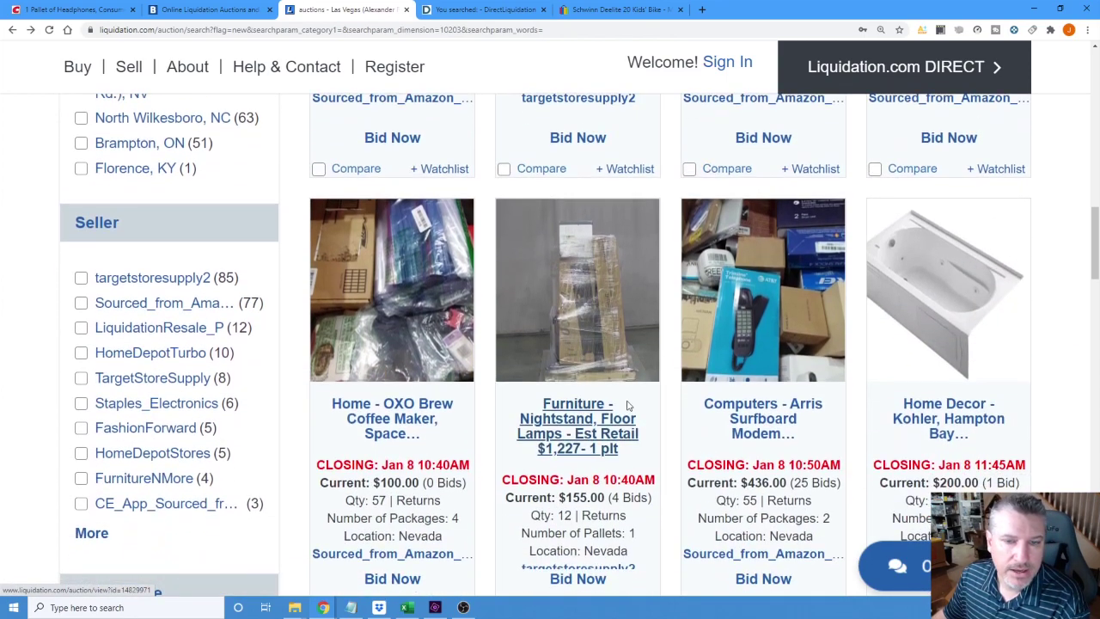
Step: Open the Computers - Arris Surfboard Modem, Webcam Nano Shield auction and examine its current bid and savings percentage
click(784, 427)
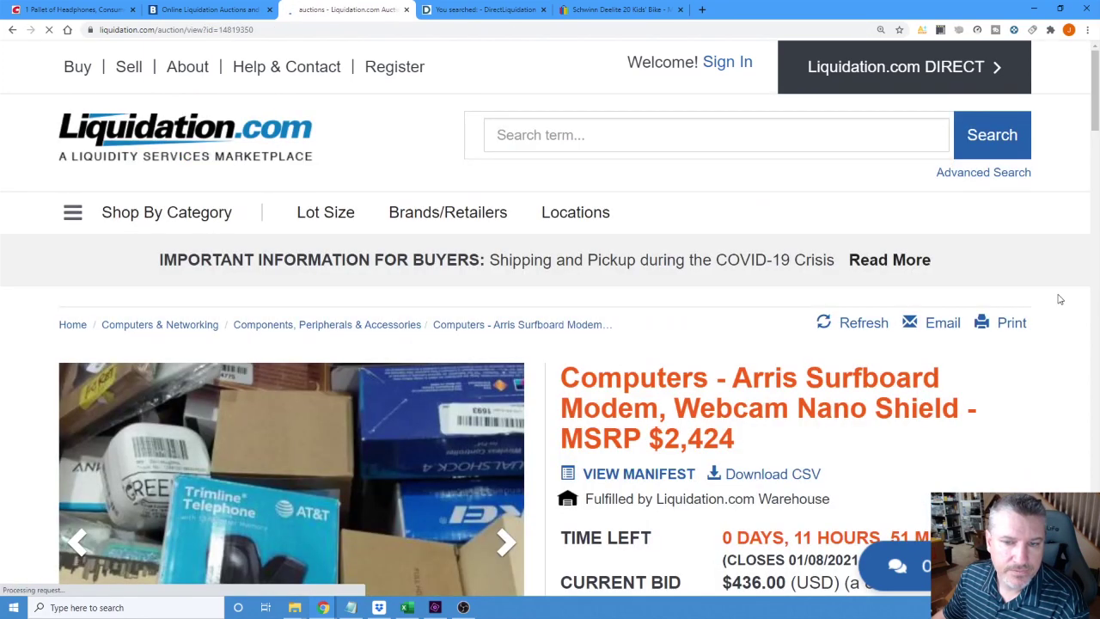
scroll(1057, 297, down, 3)
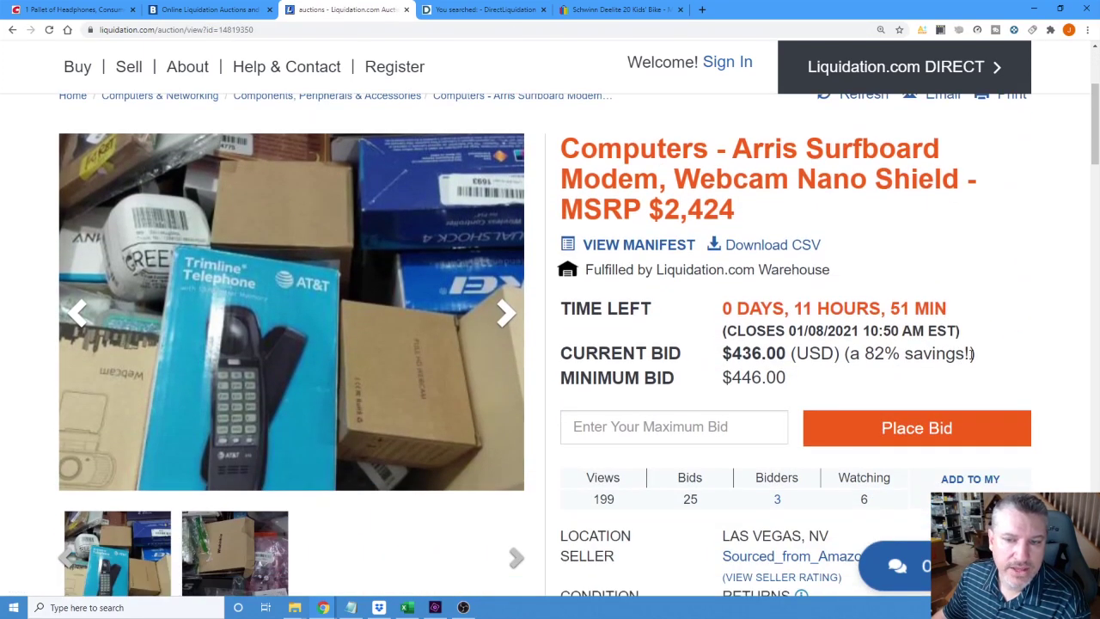
drag(968, 354, 850, 353)
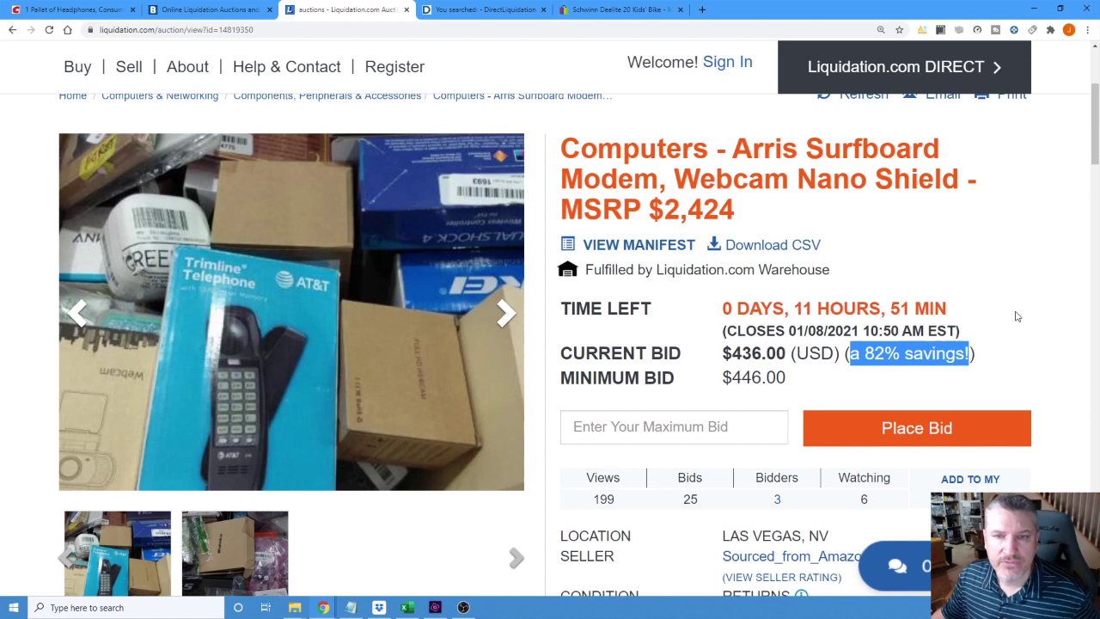
click(1001, 343)
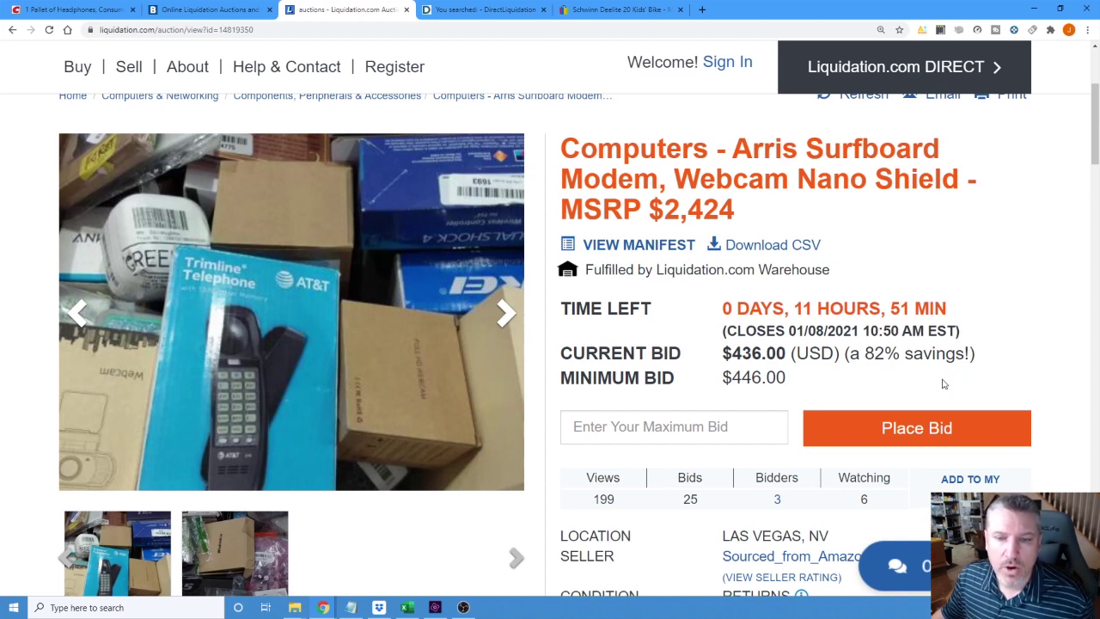
drag(865, 353, 884, 353)
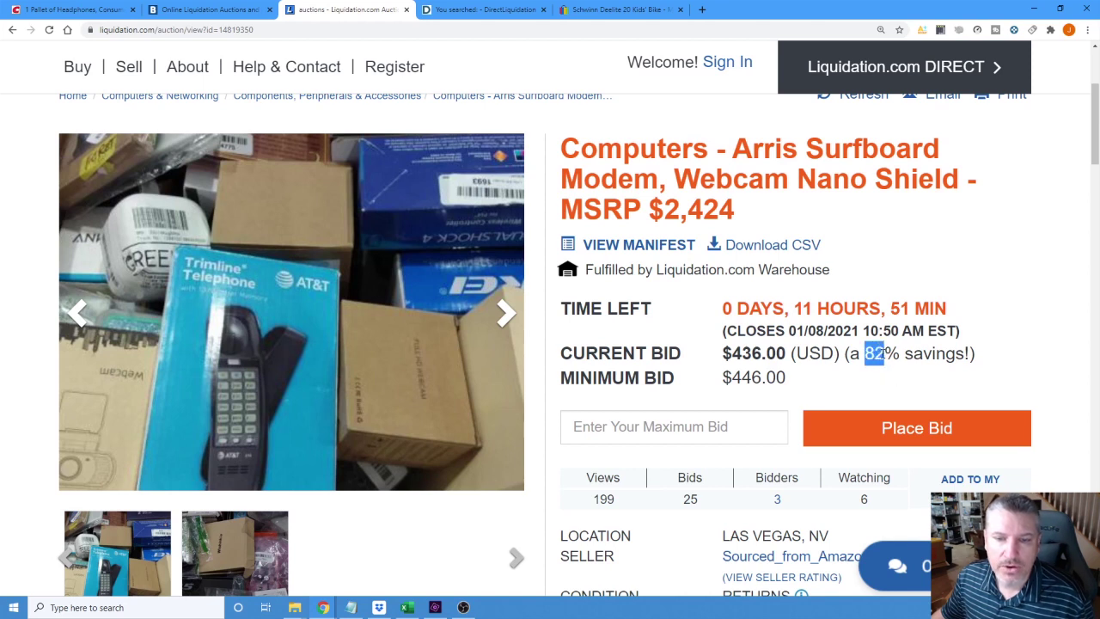
click(895, 378)
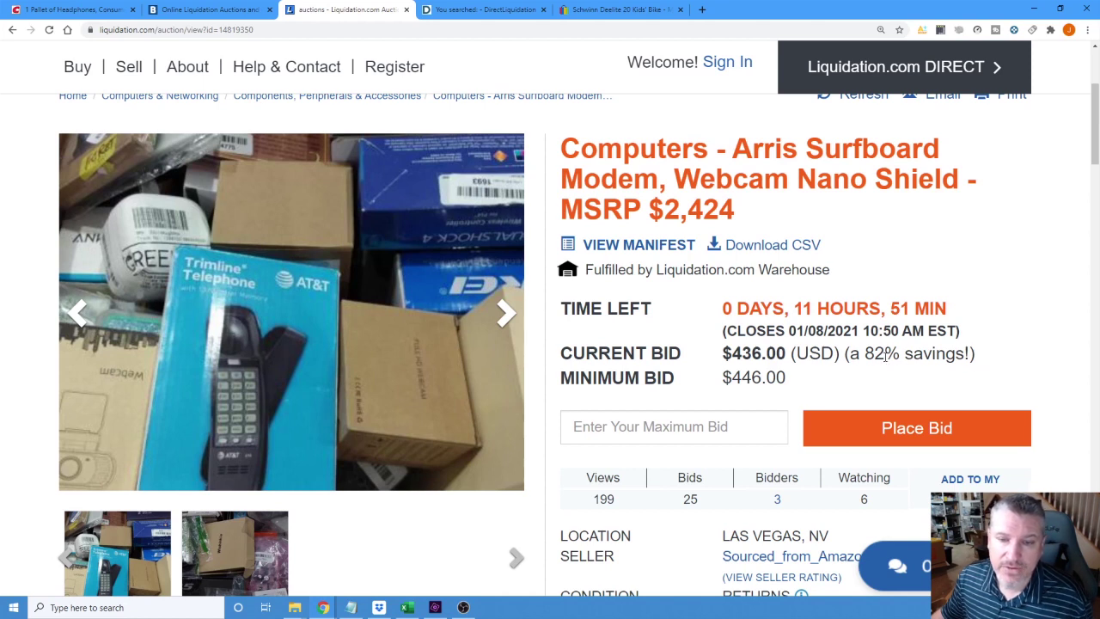
mouse_move(885, 357)
mouse_down()
mouse_move(849, 357)
mouse_move(865, 357)
mouse_up()
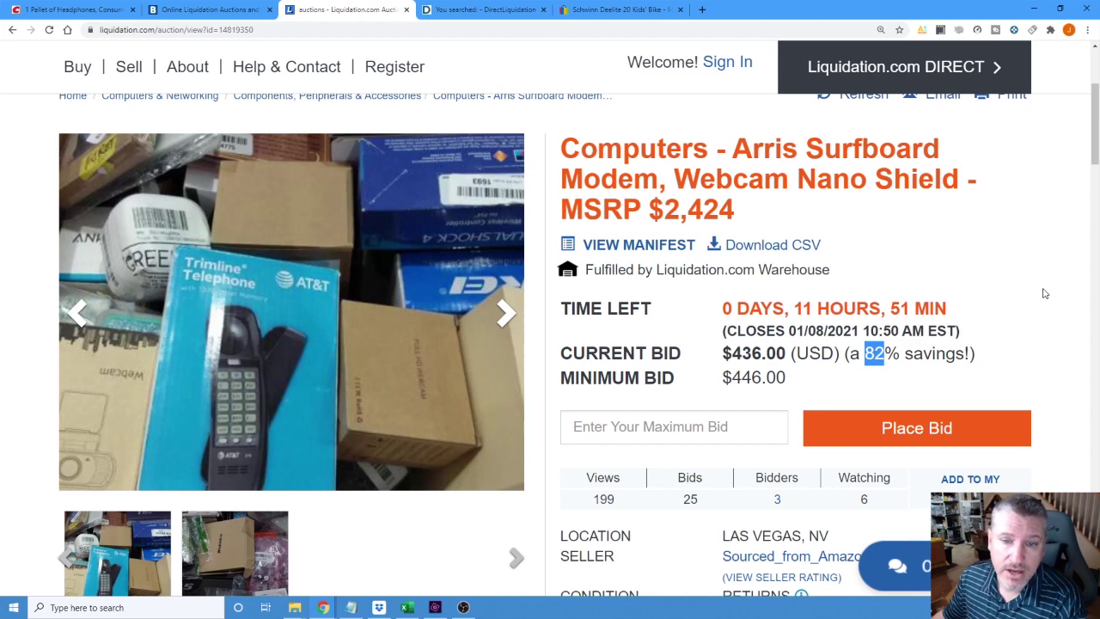
click(1002, 341)
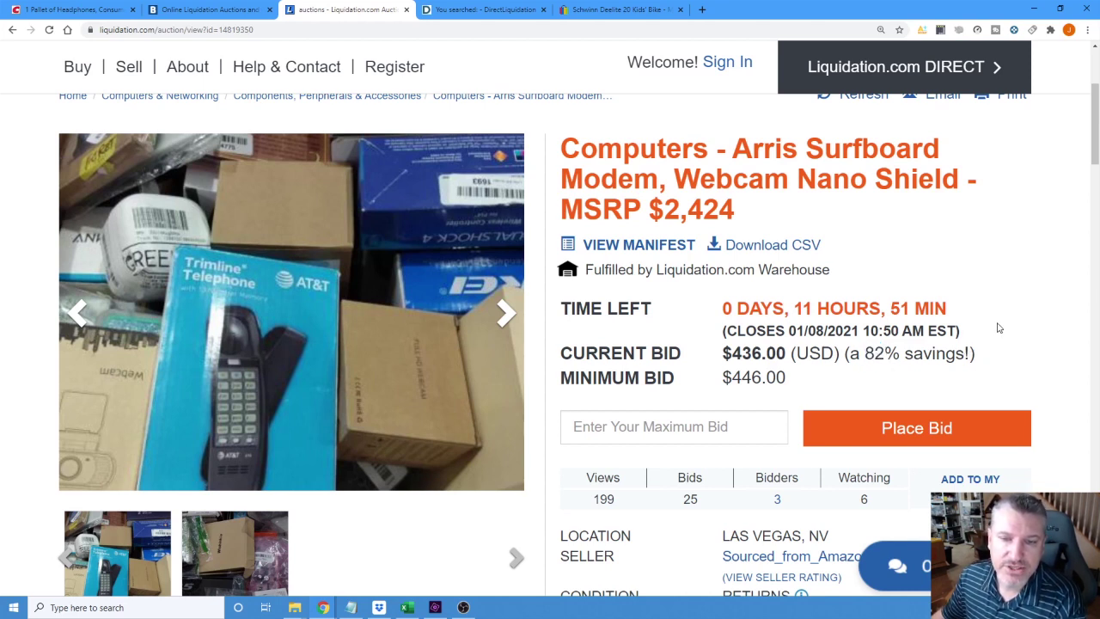
drag(865, 356, 878, 356)
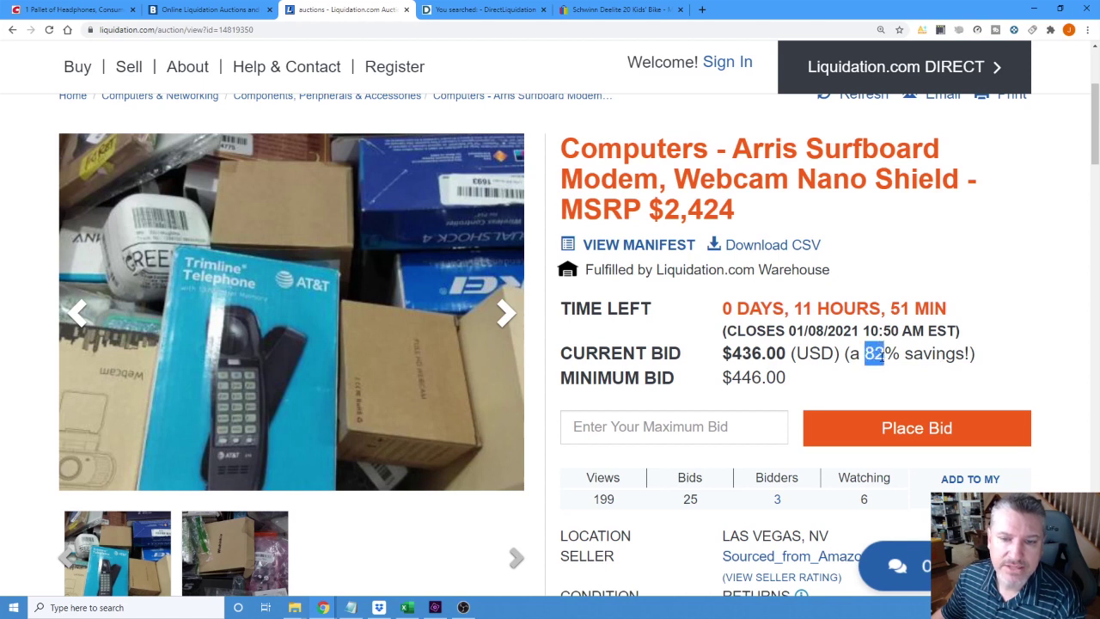
click(1000, 360)
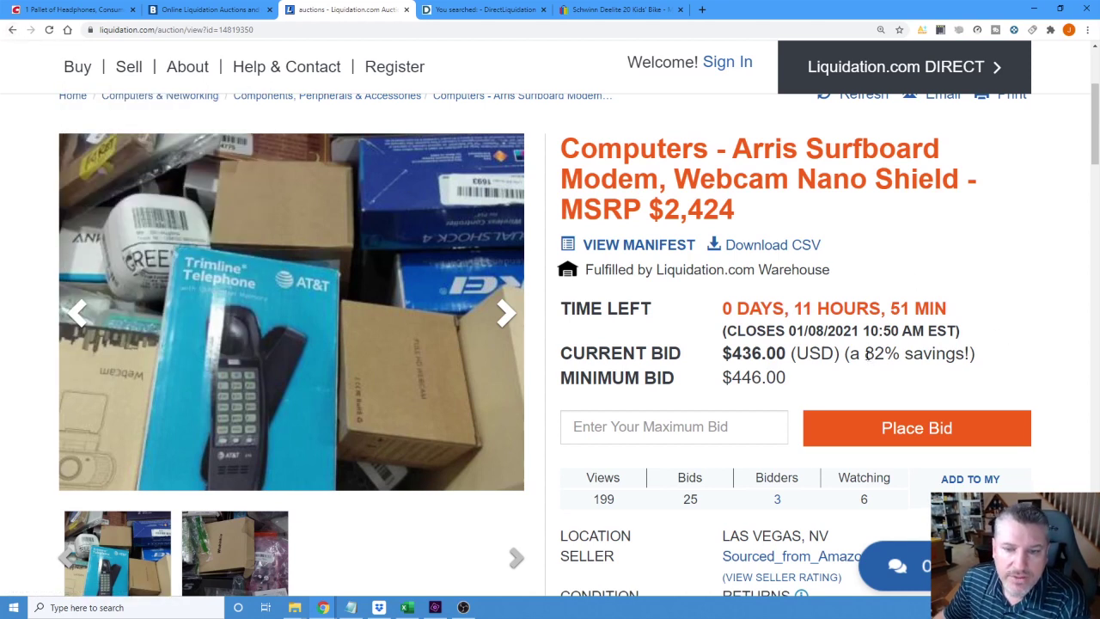
double_click(870, 353)
Step: Go back to the auction results and open the Home - Marcato Pasta Machine, Cast Iron Skillet auction to view its bid details
click(12, 31)
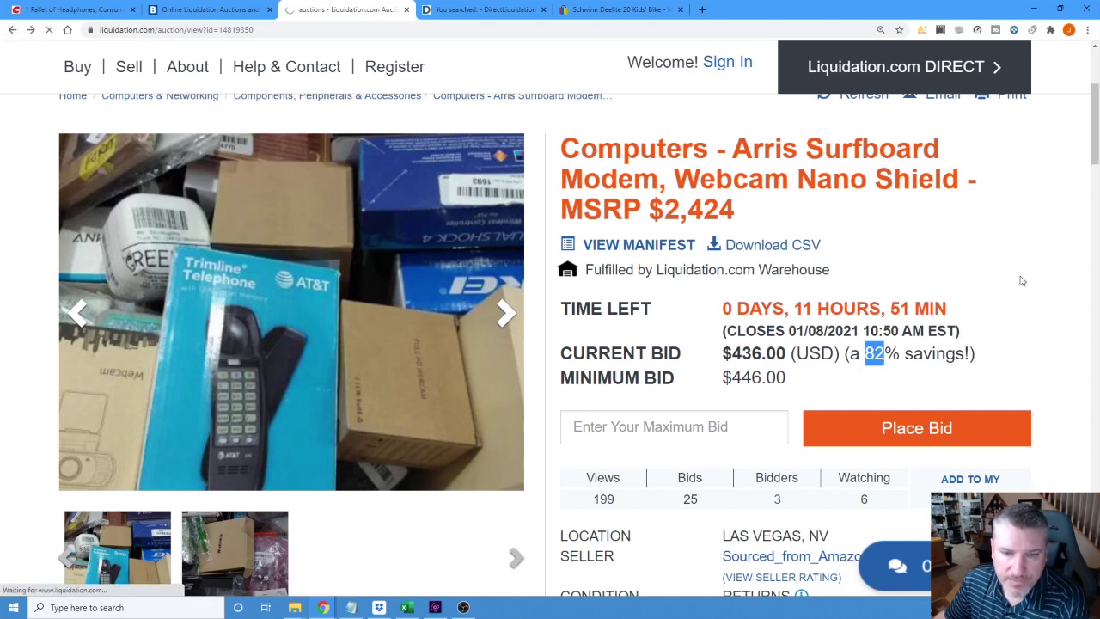
scroll(803, 305, down, 2)
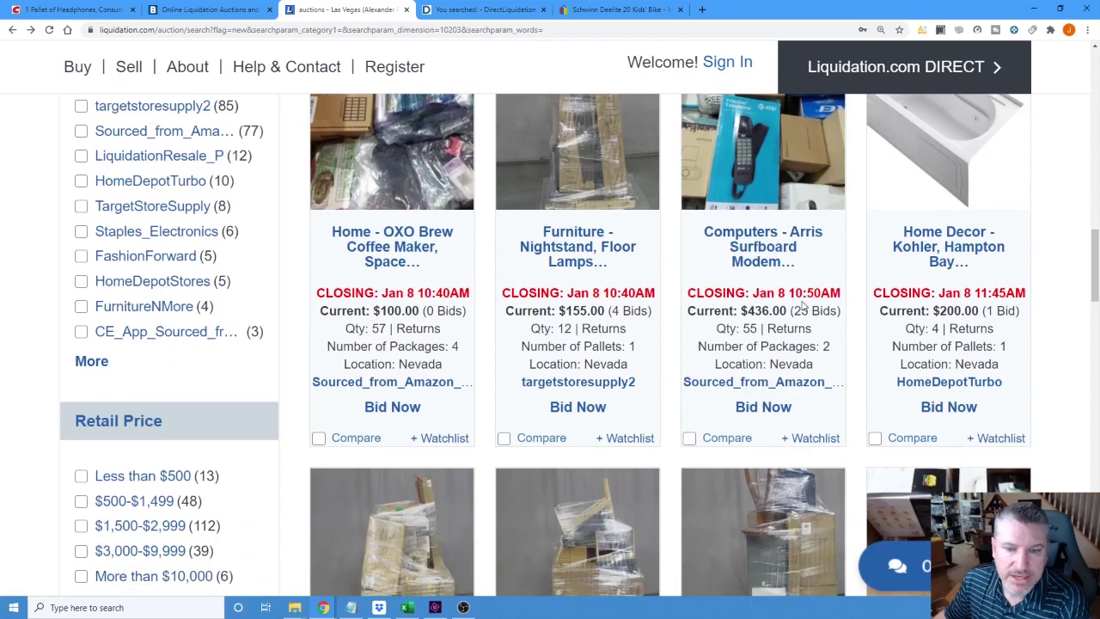
scroll(803, 304, down, 2)
scroll(805, 314, down, 2)
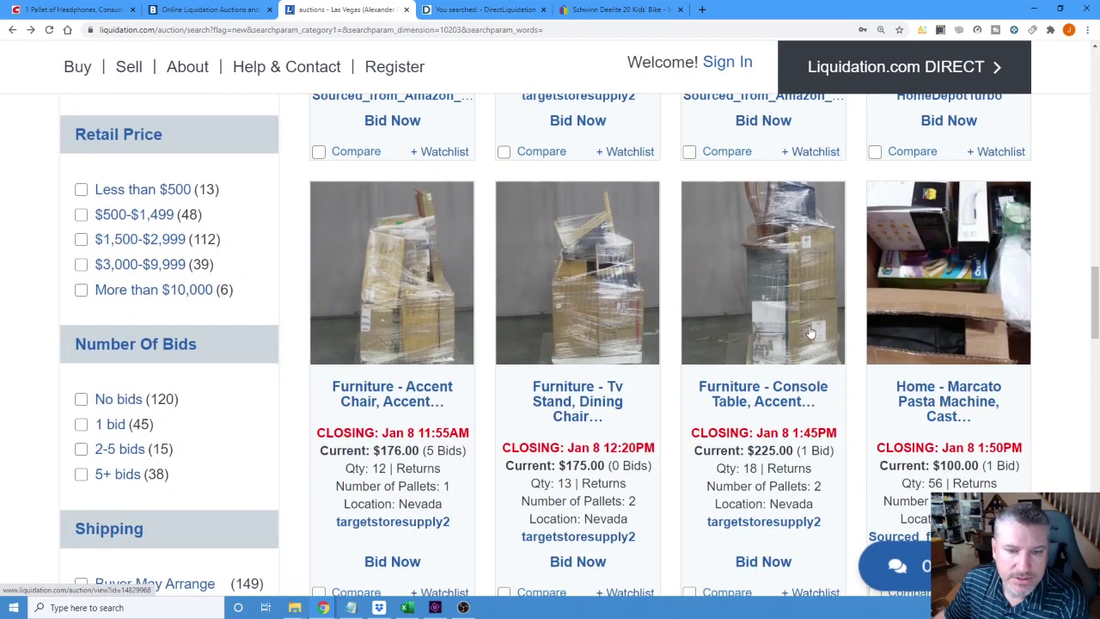
scroll(809, 333, down, 1)
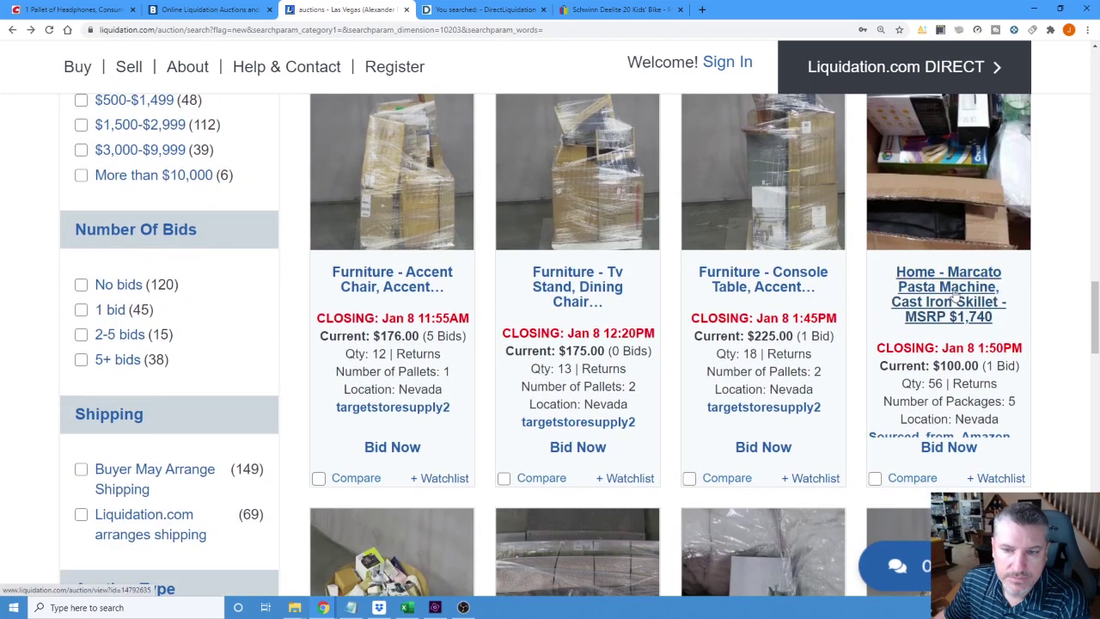
click(977, 297)
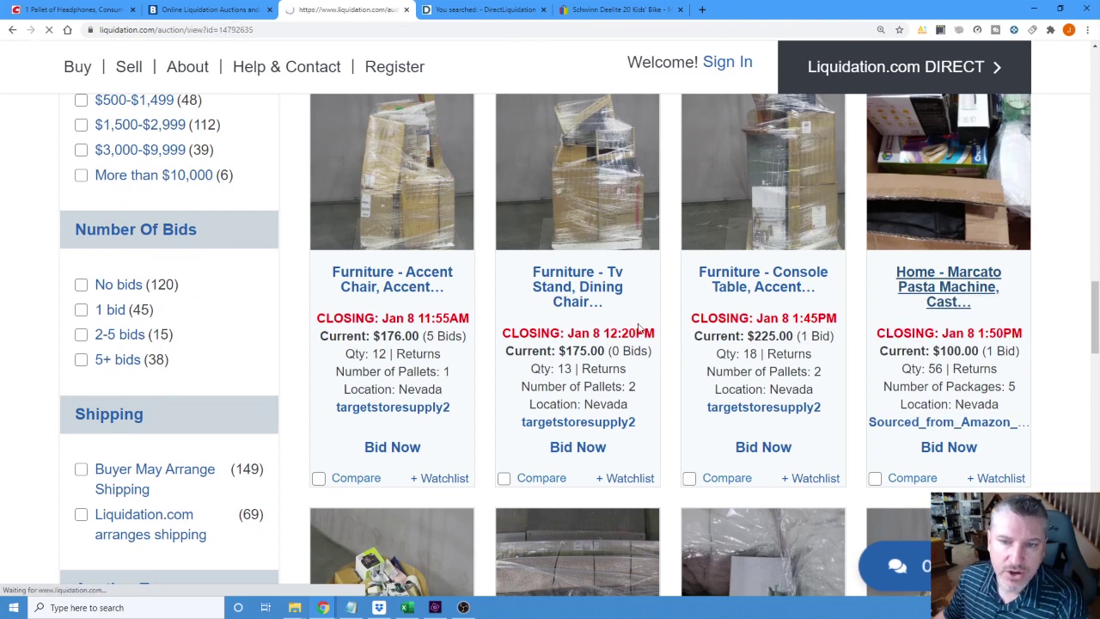
scroll(650, 327, down, 3)
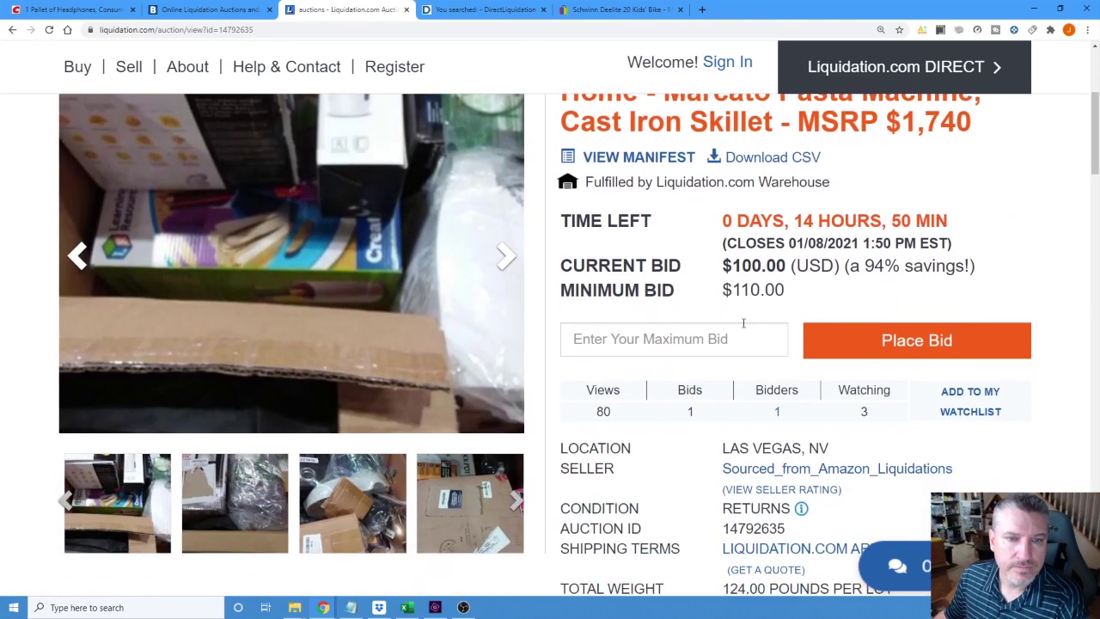
Step: Examine the Marcato Pasta Machine auction's current bid, savings percentage, description and quantity in lot
scroll(743, 322, up, 1)
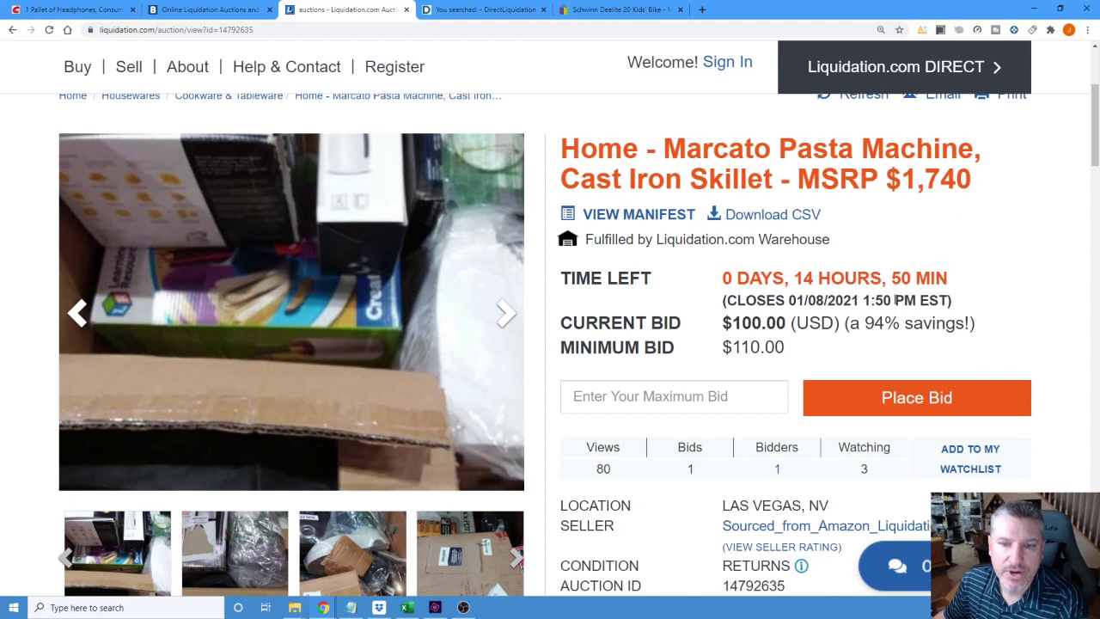
drag(865, 323, 899, 323)
click(1001, 292)
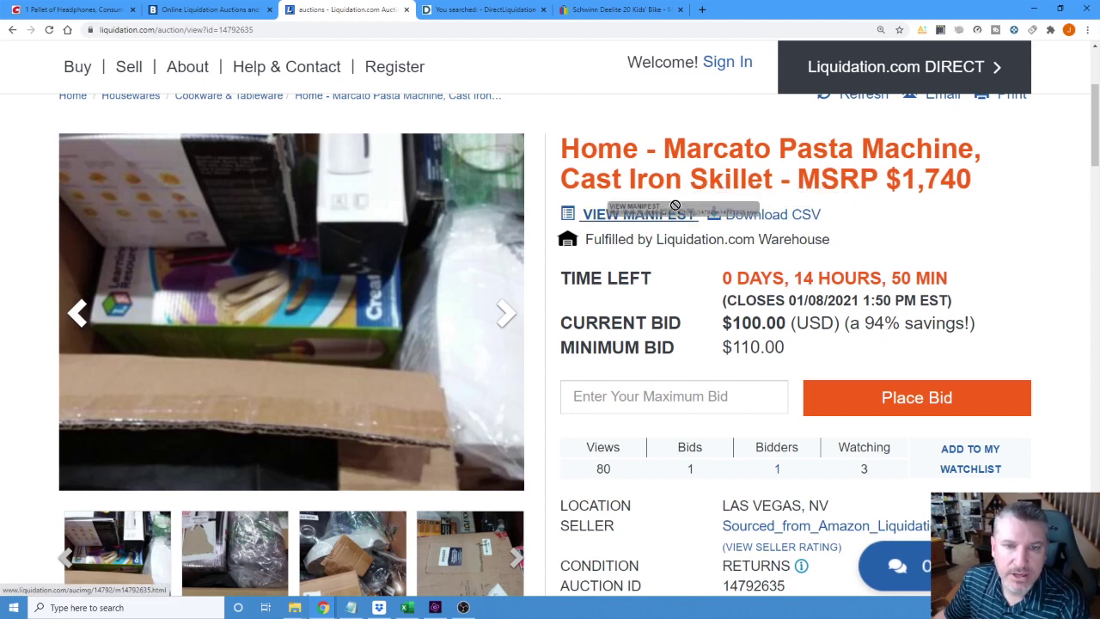
scroll(650, 346, down, 3)
scroll(619, 355, down, 6)
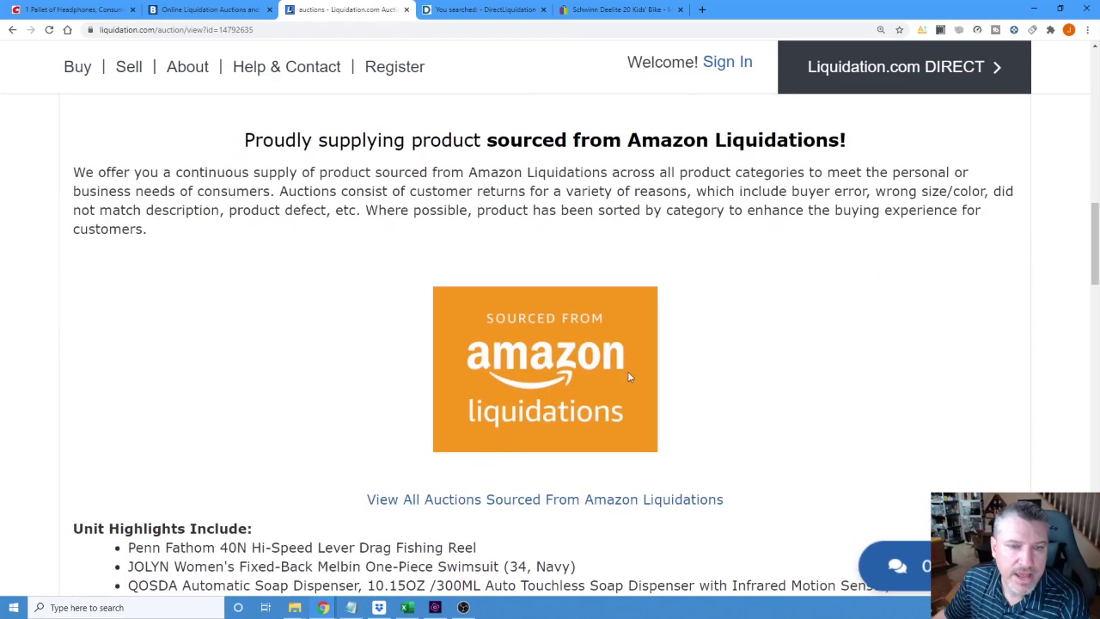
scroll(687, 380, up, 4)
scroll(695, 378, up, 3)
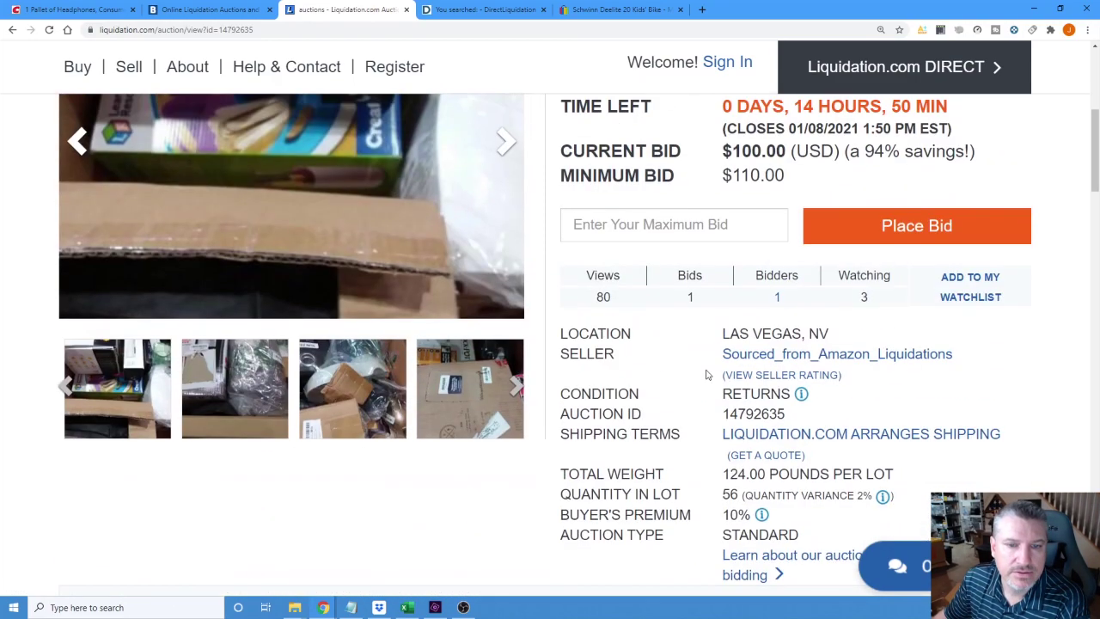
double_click(728, 496)
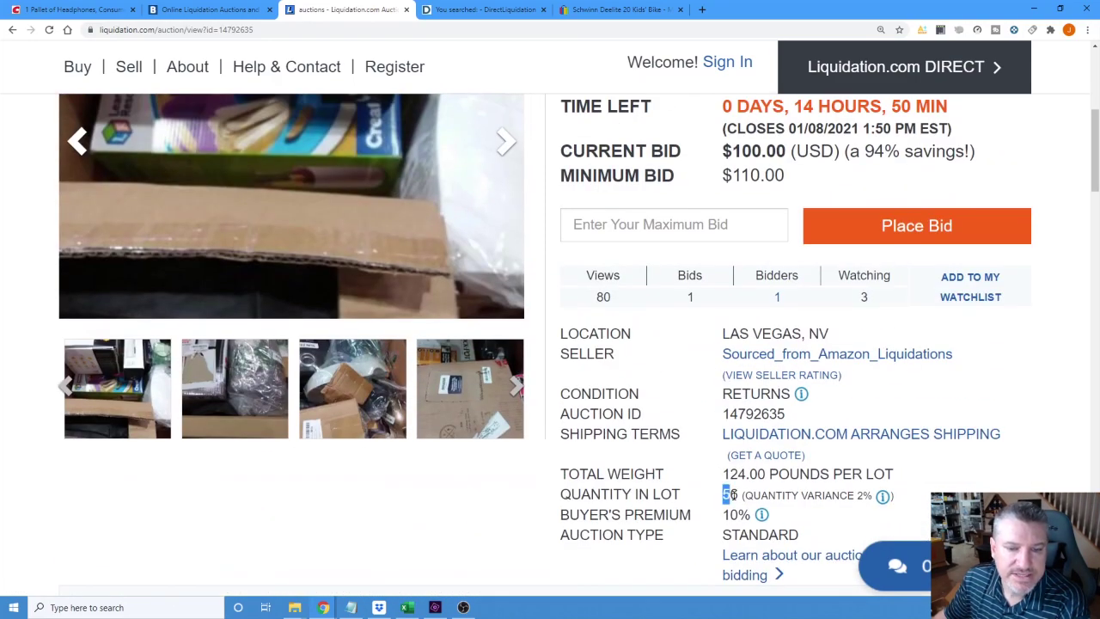
click(1027, 345)
scroll(704, 327, up, 1)
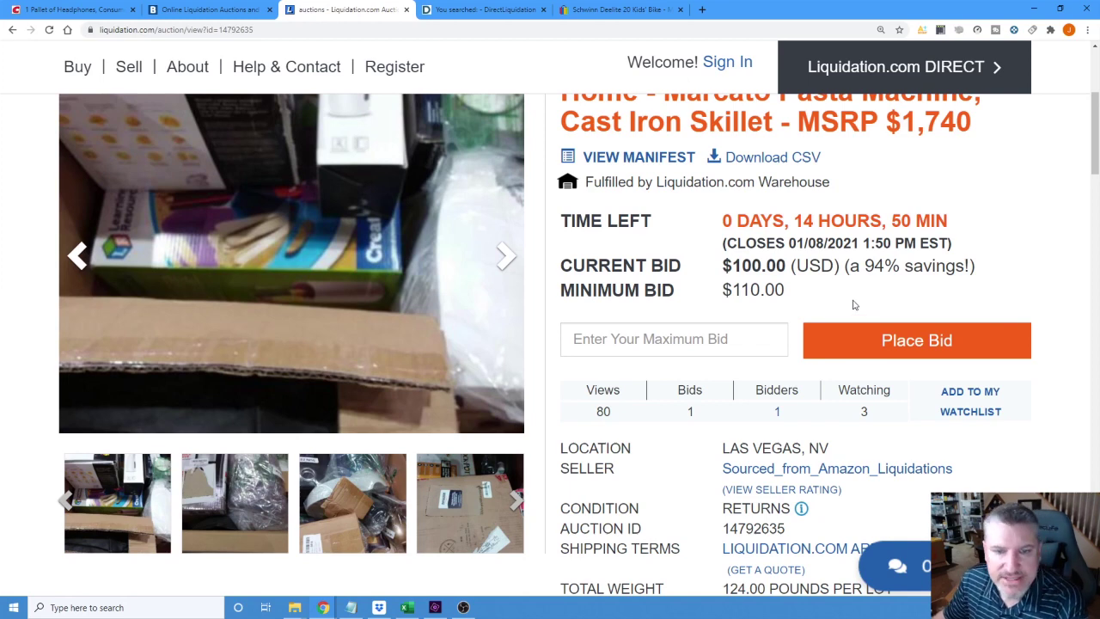
scroll(846, 303, down, 1)
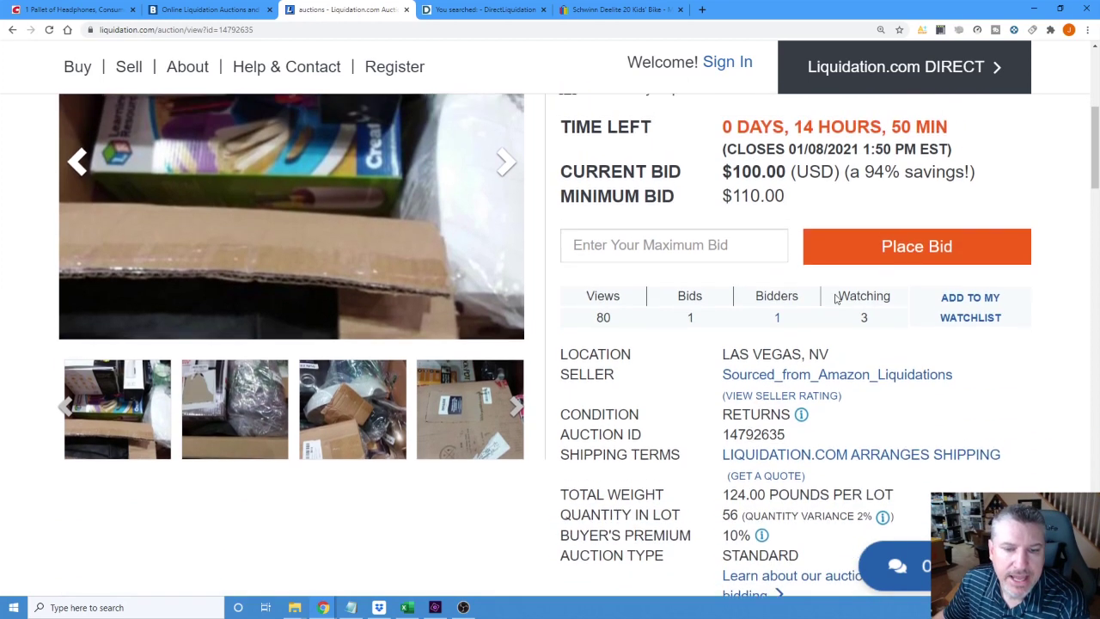
scroll(694, 238, up, 1)
Step: Open the auction's manifest and copy the description "Penn Fathom 40N Hi-Speed Lever Drag Fishing Reel"
click(638, 158)
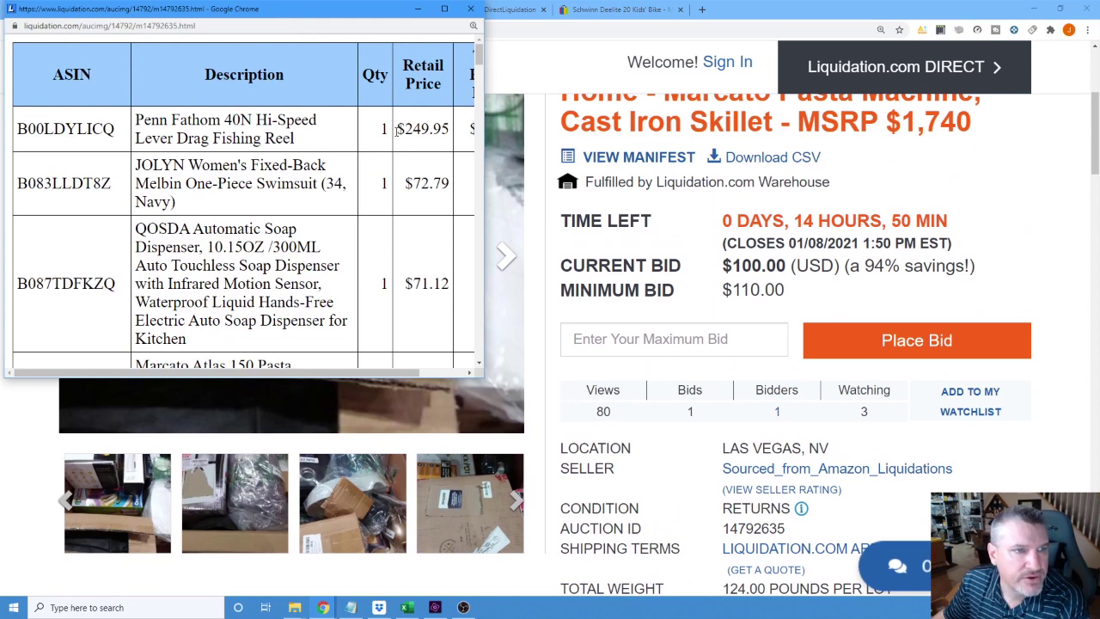
drag(308, 15, 319, 133)
drag(325, 258, 149, 238)
right_click(151, 240)
click(177, 247)
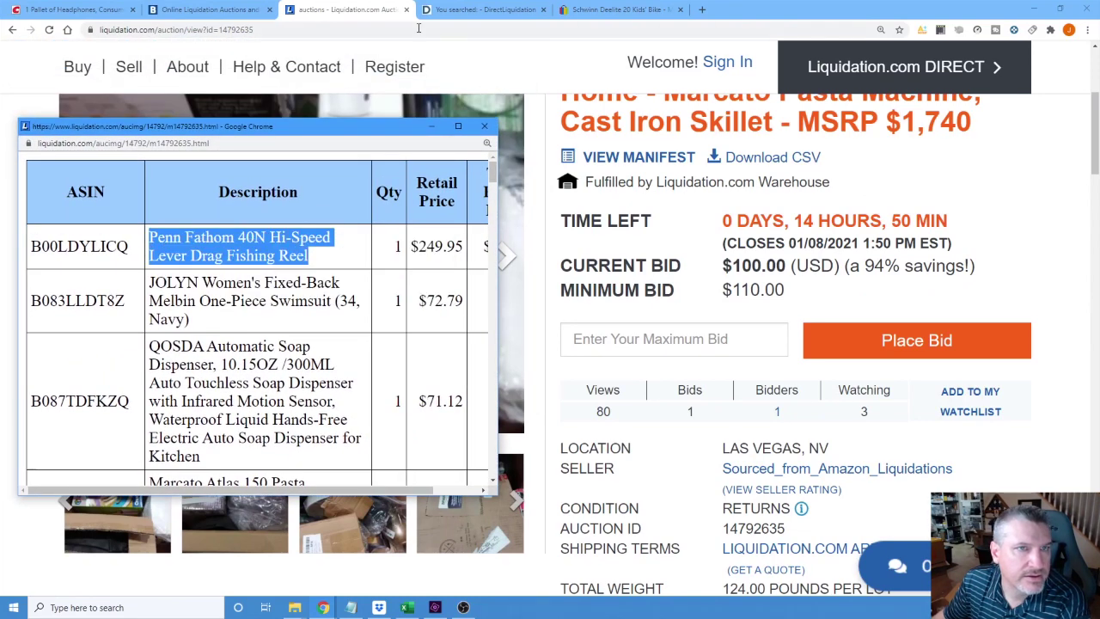
Step: Search eBay's sold and completed listings for "Penn Fathom 40N Hi-Speed Lever Drag Fishing Reel"
click(605, 11)
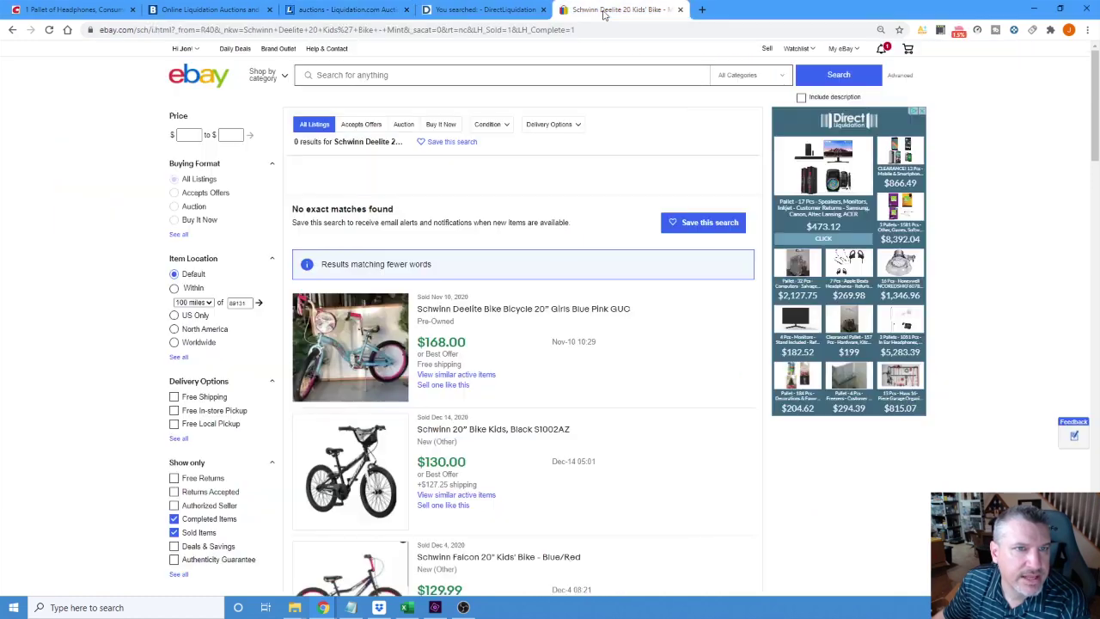
click(406, 75)
right_click(405, 82)
click(442, 177)
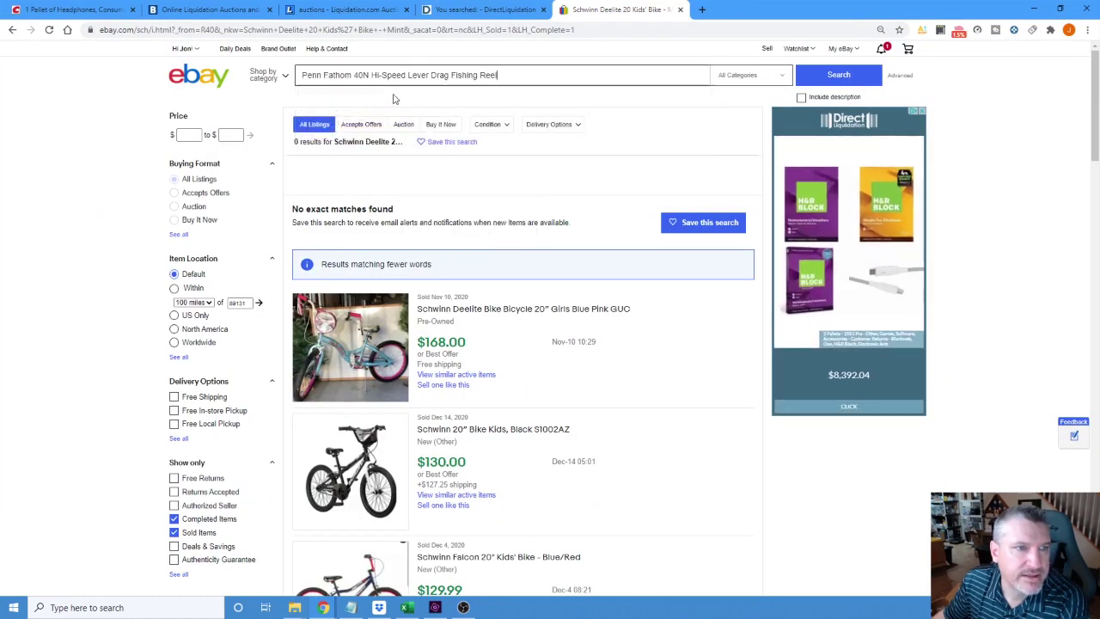
click(845, 77)
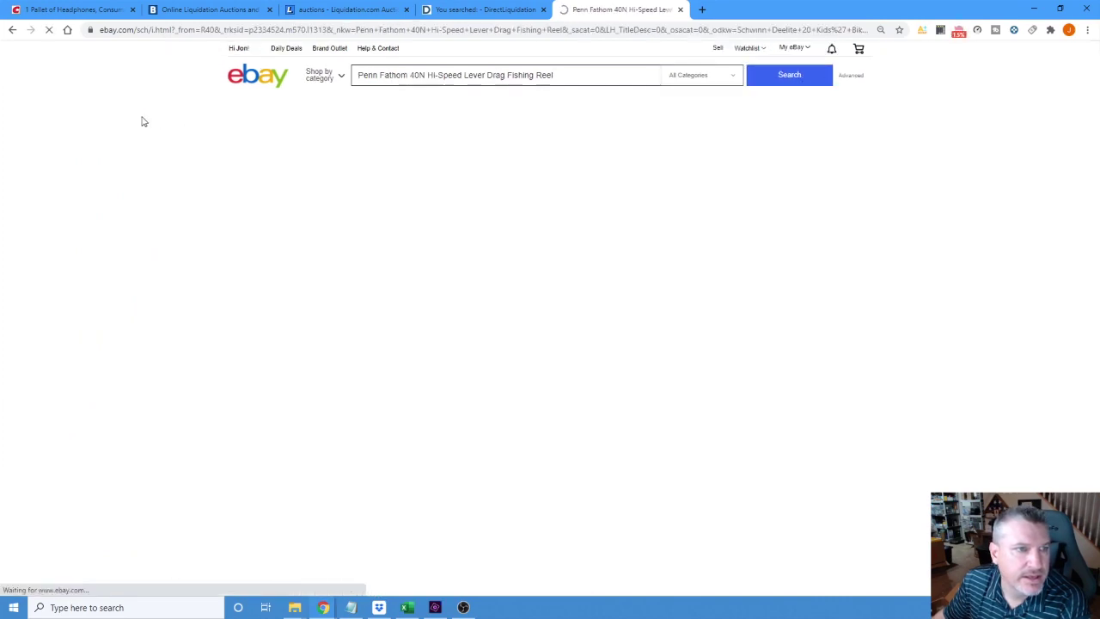
Step: Review the sold prices and conditions of the Penn Fathom reels in the eBay results
scroll(146, 275, down, 4)
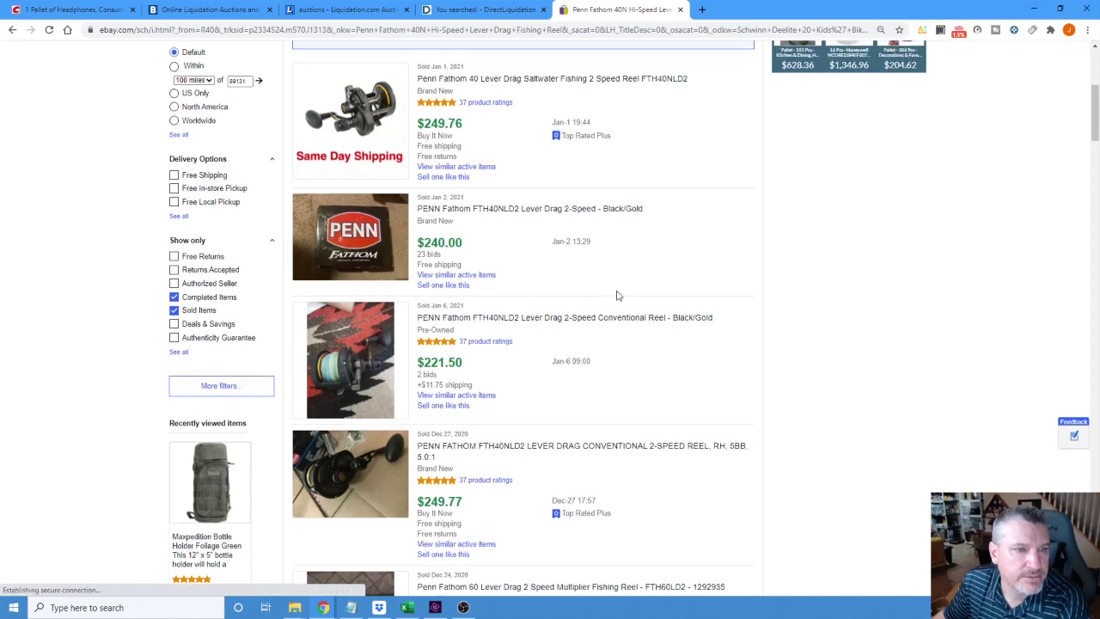
scroll(612, 297, up, 4)
scroll(609, 300, down, 1)
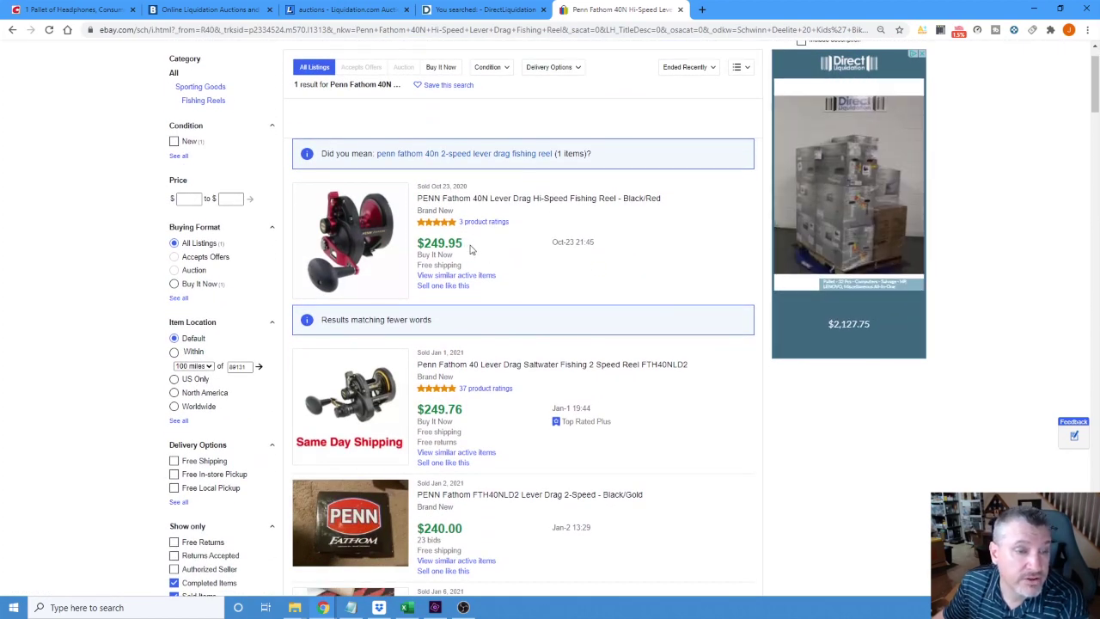
scroll(495, 267, down, 3)
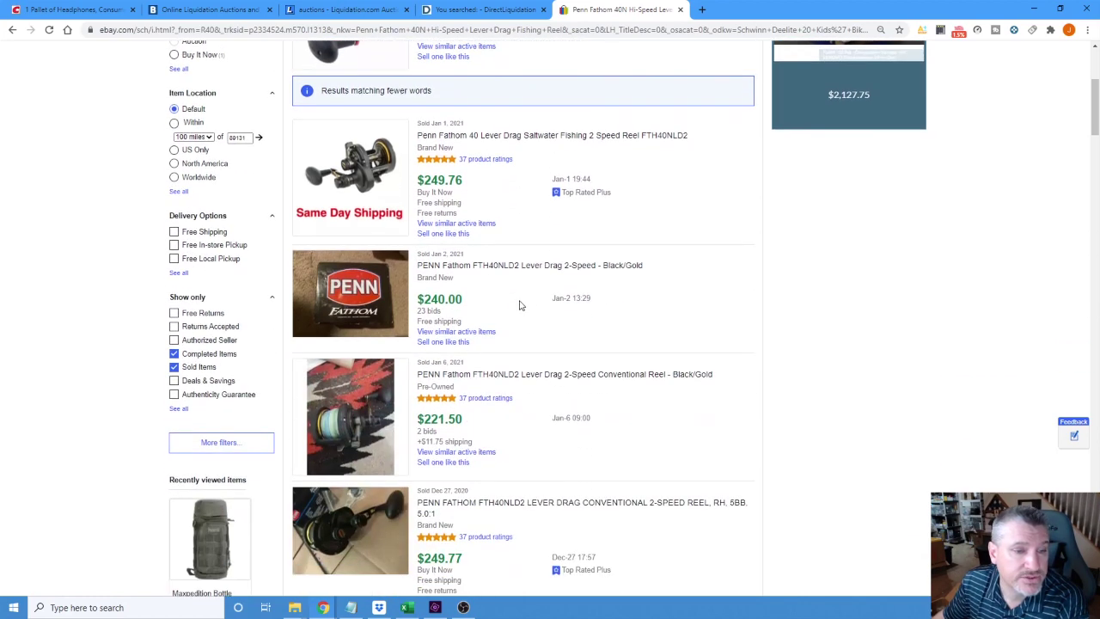
scroll(511, 299, down, 1)
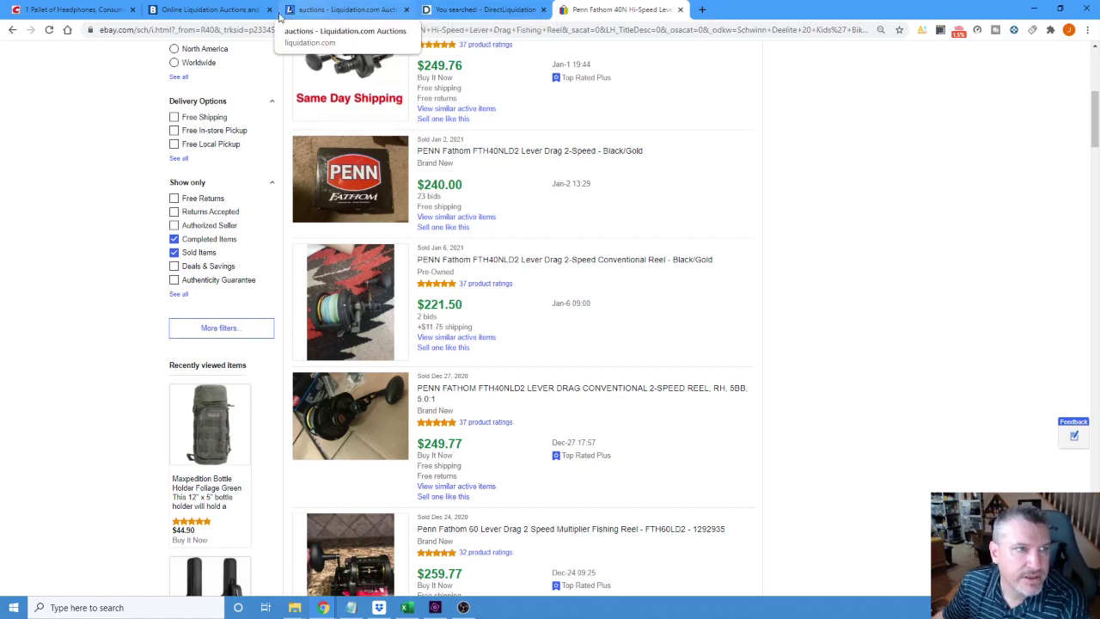
Step: Return to the Marcato Pasta Machine auction on Liquidation.com and look through the photos of the lot
click(343, 9)
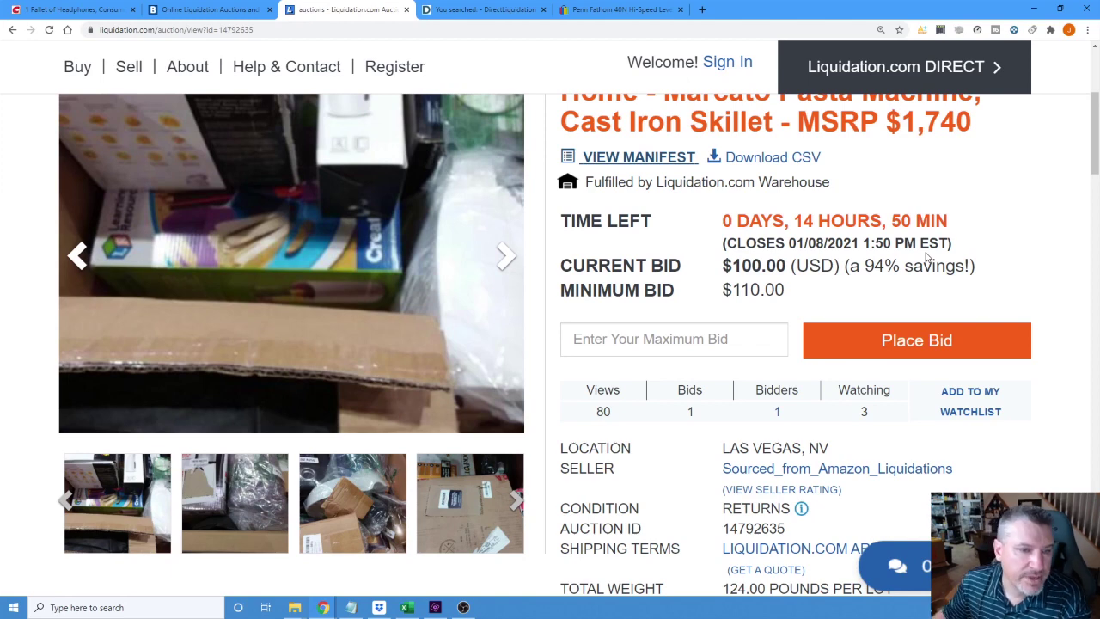
scroll(268, 277, down, 3)
scroll(268, 277, up, 3)
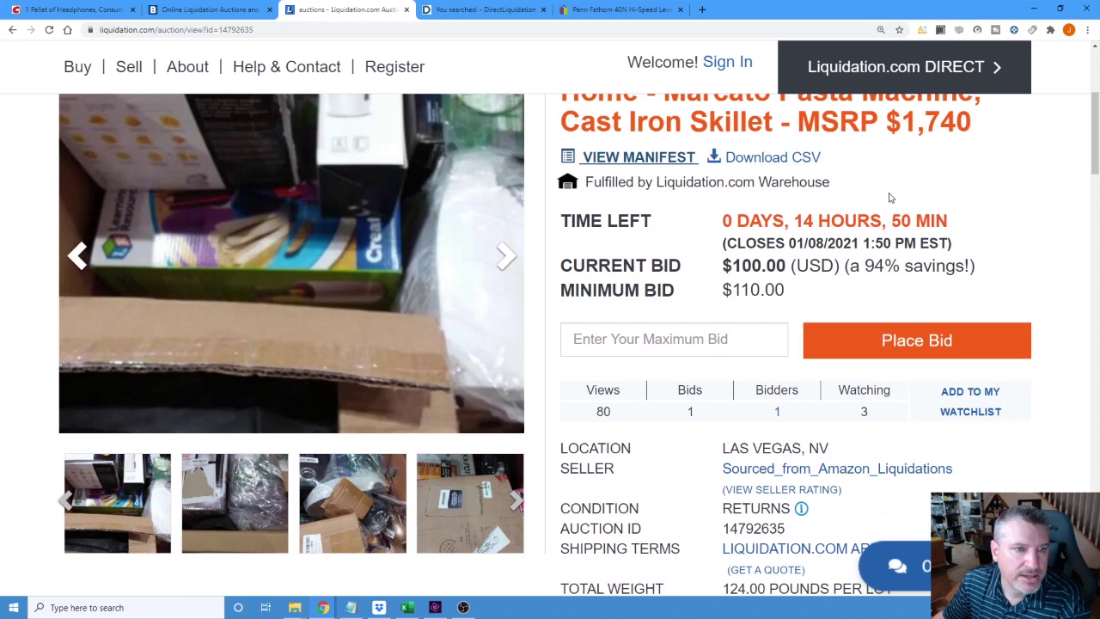
scroll(430, 300, down, 2)
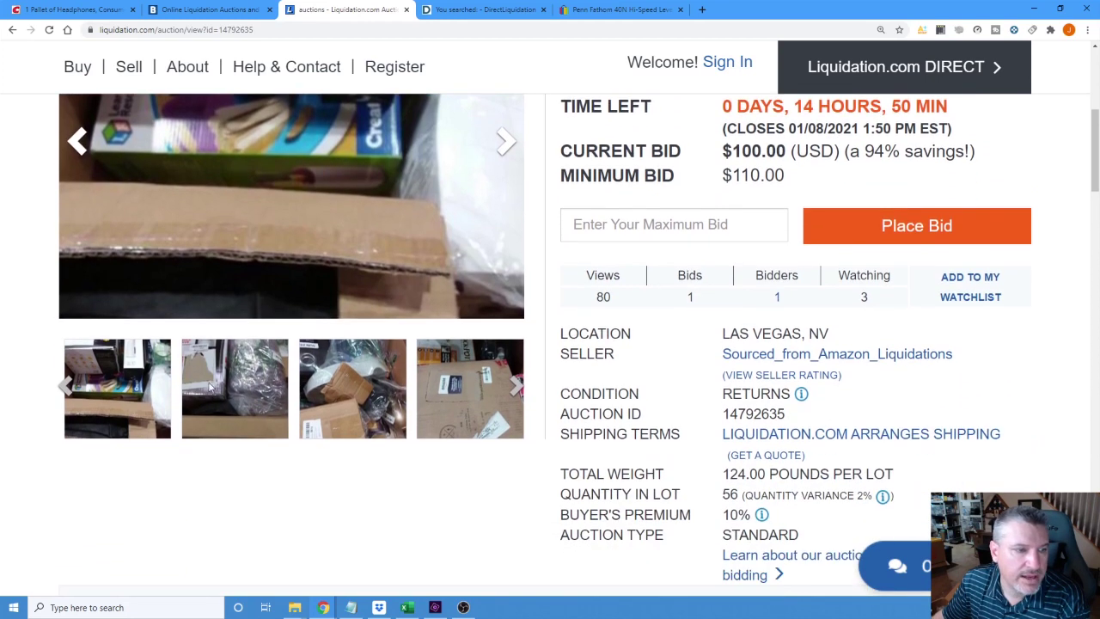
click(244, 378)
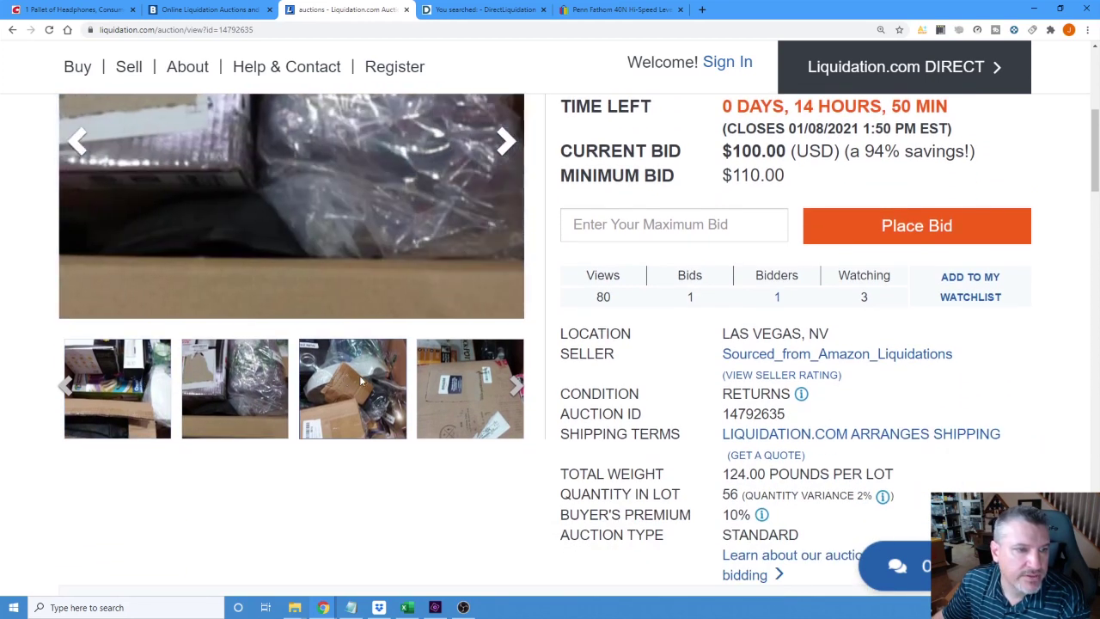
scroll(446, 314, up, 1)
scroll(451, 329, up, 2)
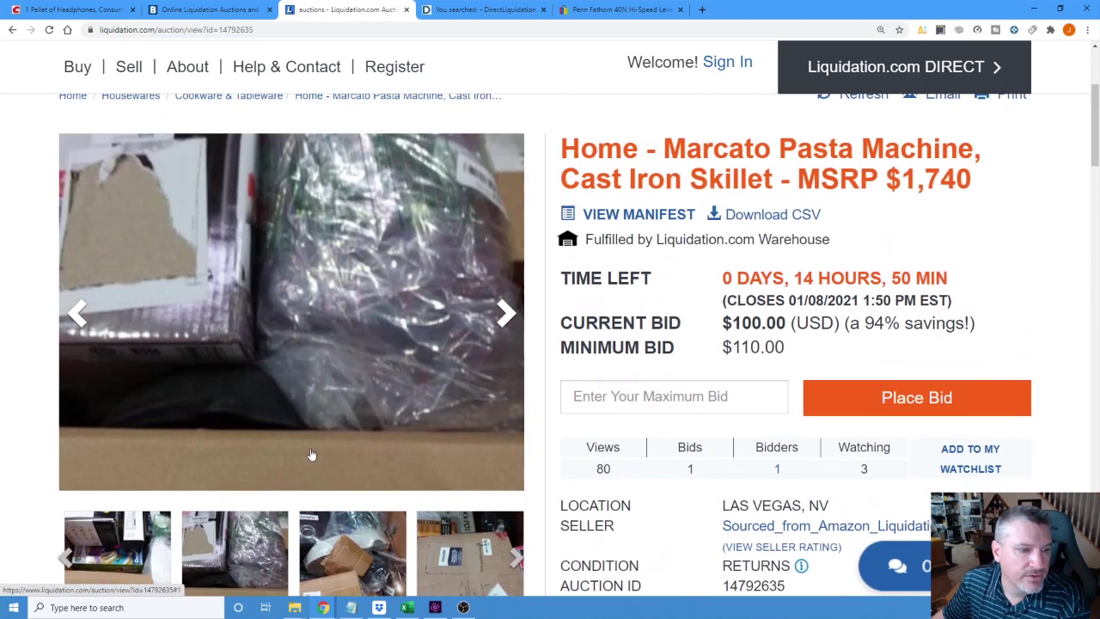
click(359, 548)
click(470, 539)
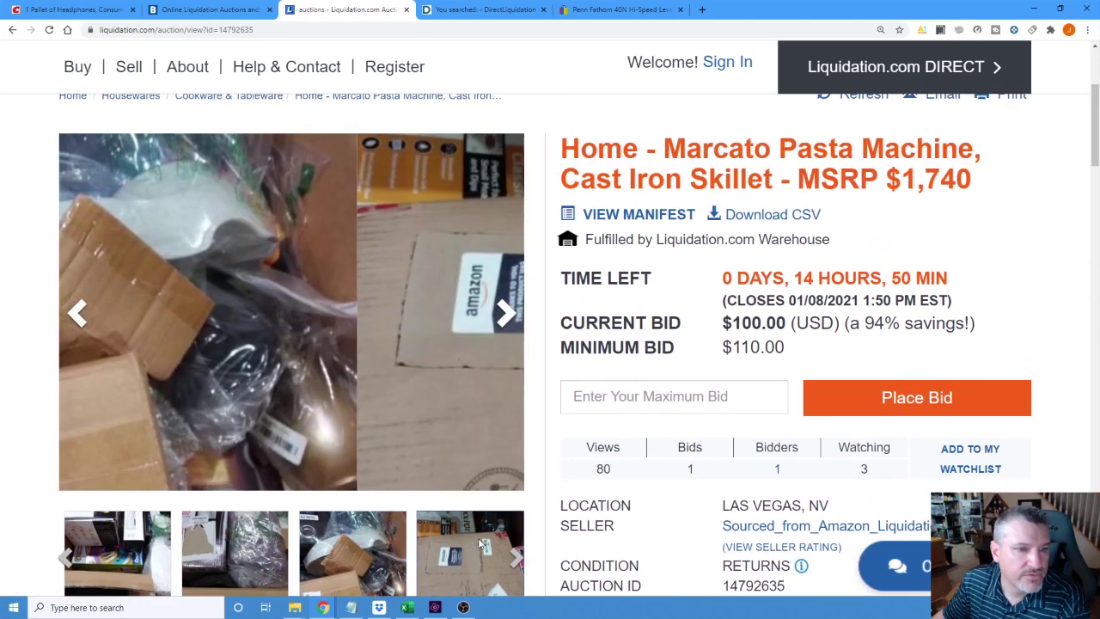
click(254, 550)
click(117, 550)
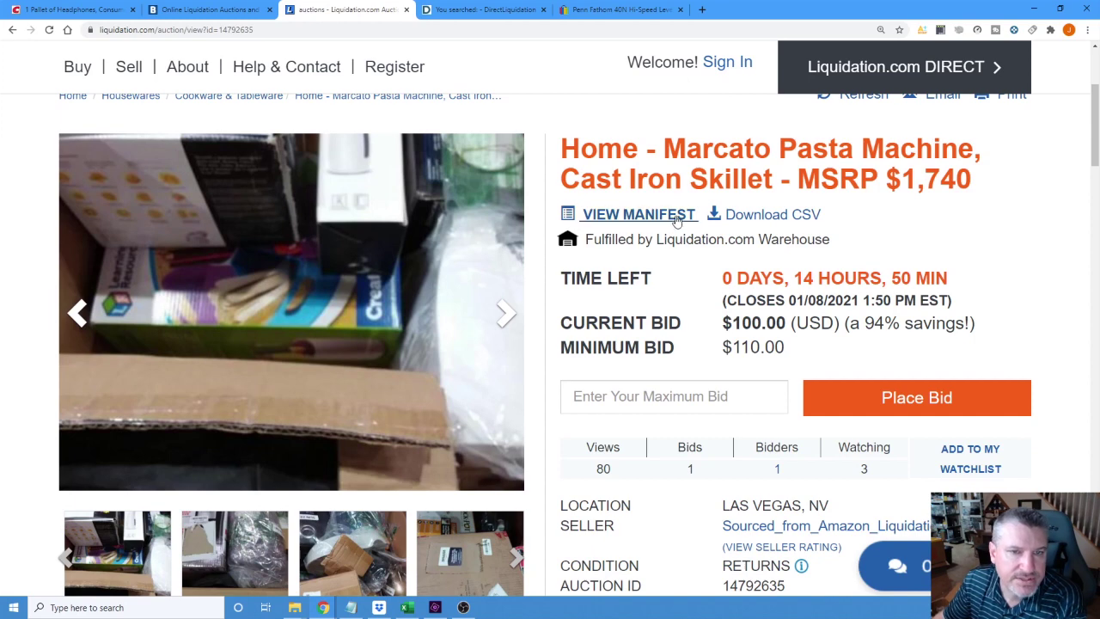
Step: Reopen the auction's manifest and copy all item rows, from the Penn Fathom reel to the Safety Ear Muffs
click(638, 216)
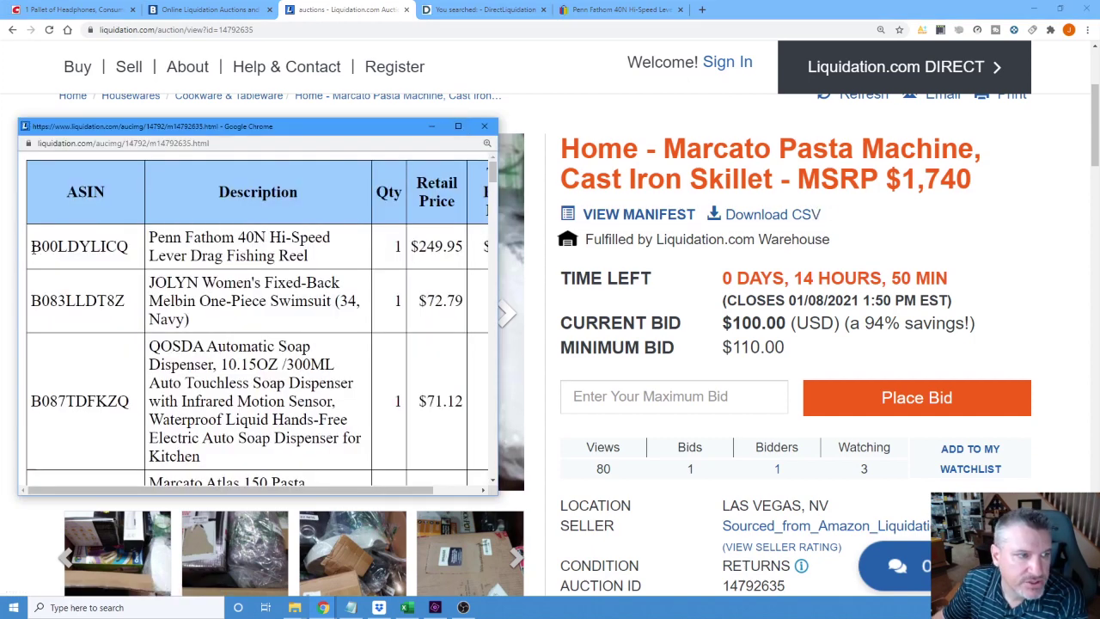
drag(51, 246, 341, 539)
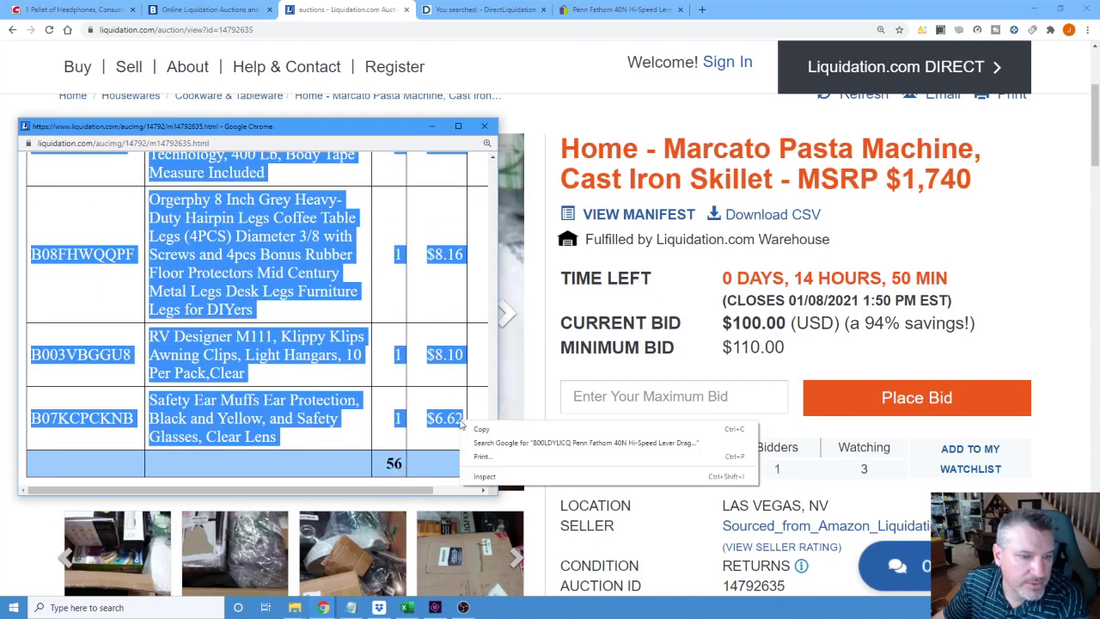
right_click(461, 421)
click(486, 429)
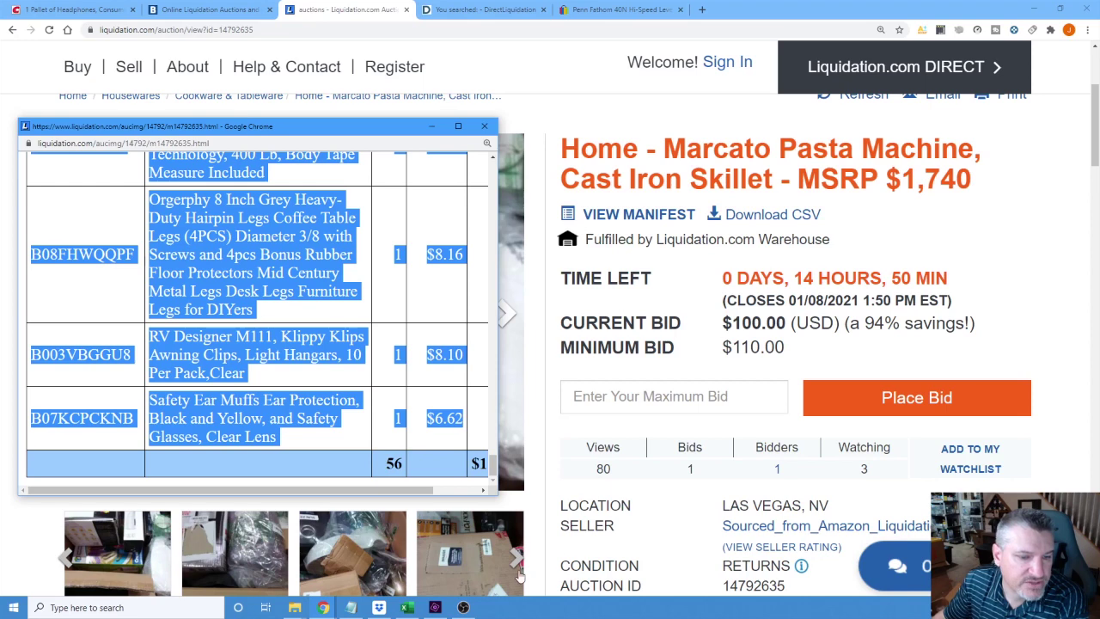
Step: Switch to Excel and inspect the price total in B12 and the 40% calculations in B13 and B14
click(409, 608)
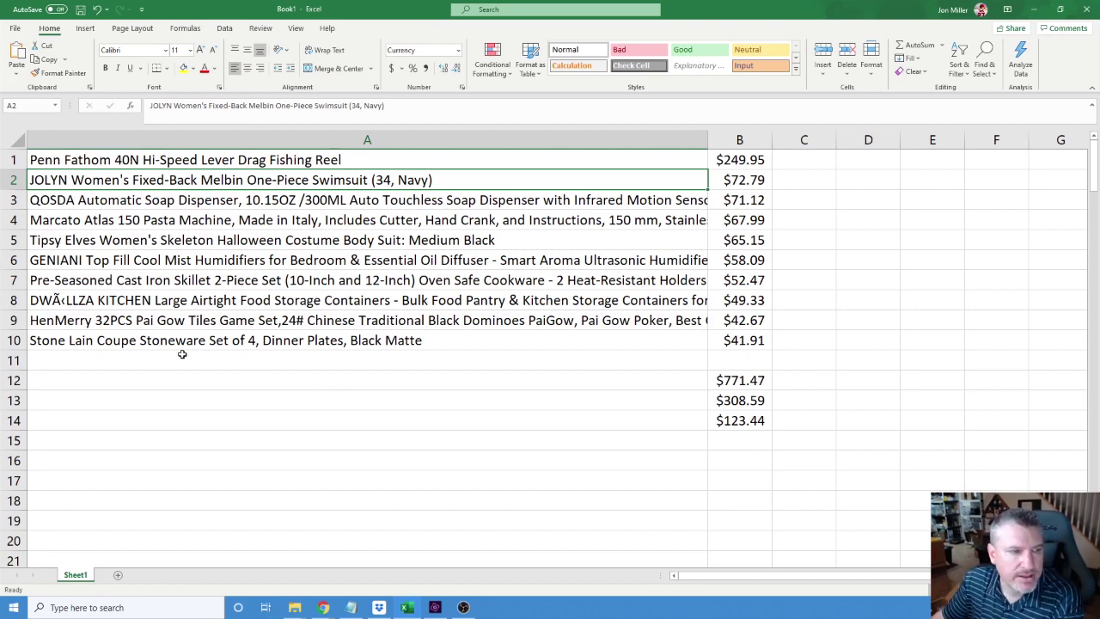
click(763, 380)
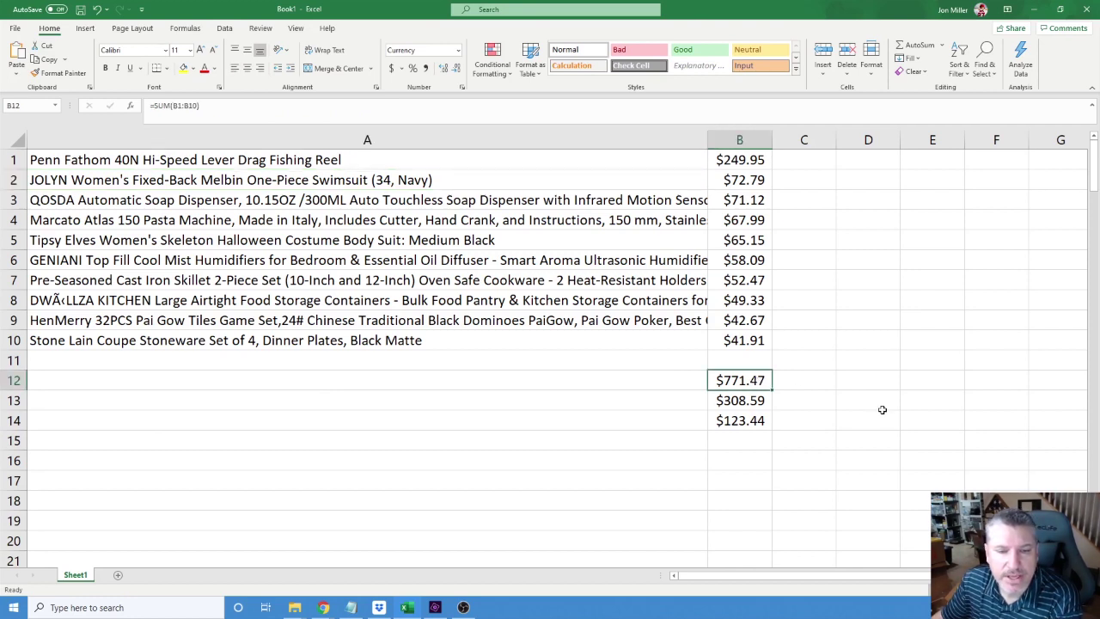
click(759, 402)
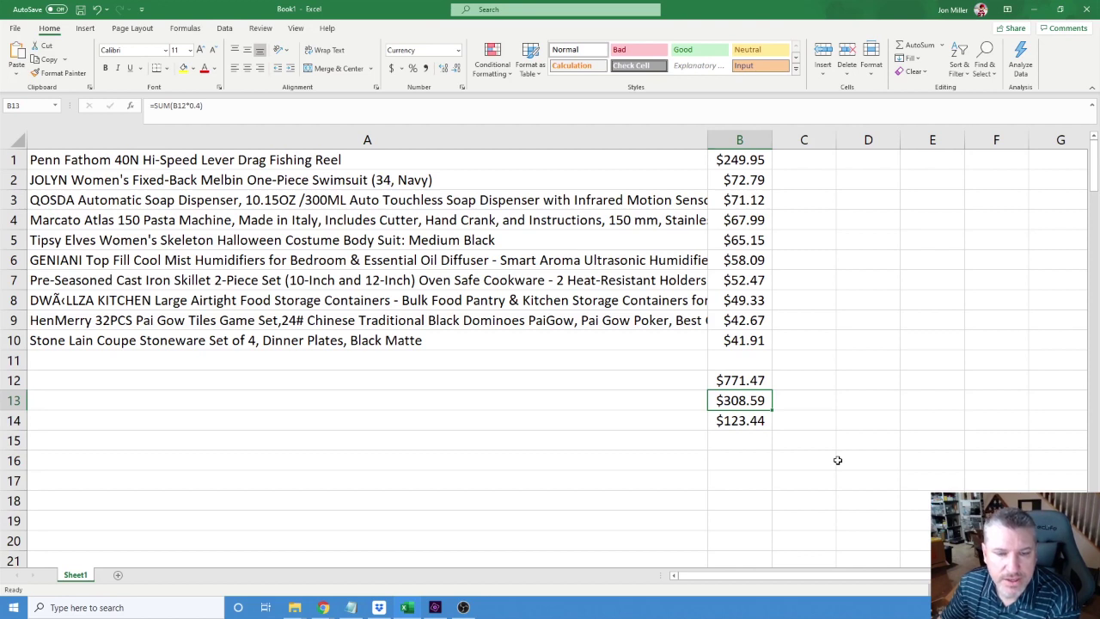
click(739, 421)
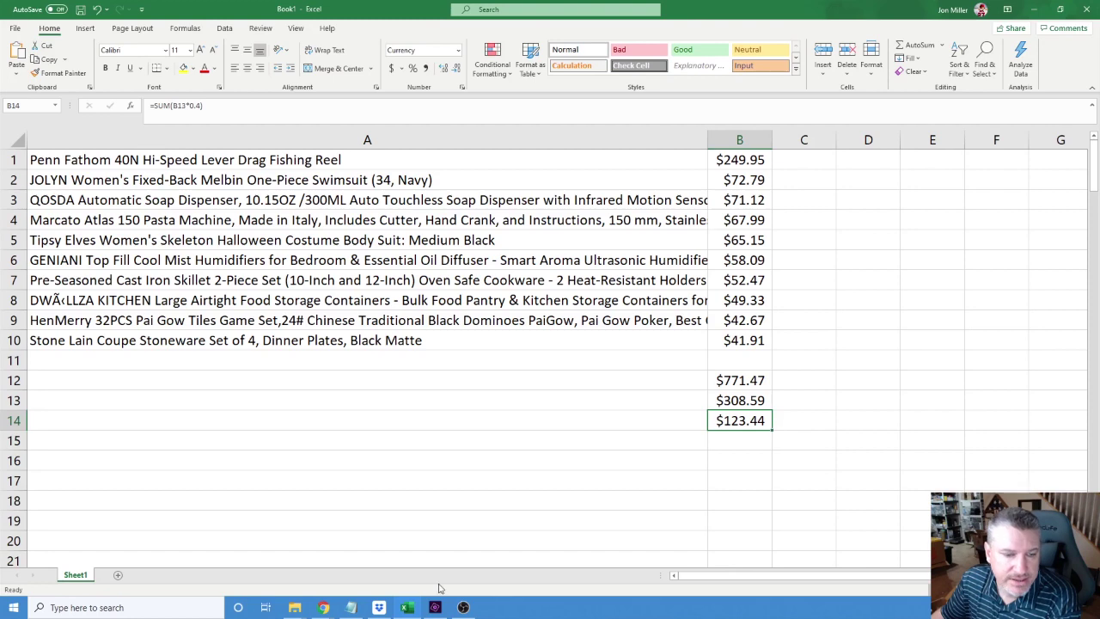
Step: Minimize Excel and the manifest window, and compare the calculated value in B14 with the Marcato auction's current and minimum bids
click(1033, 8)
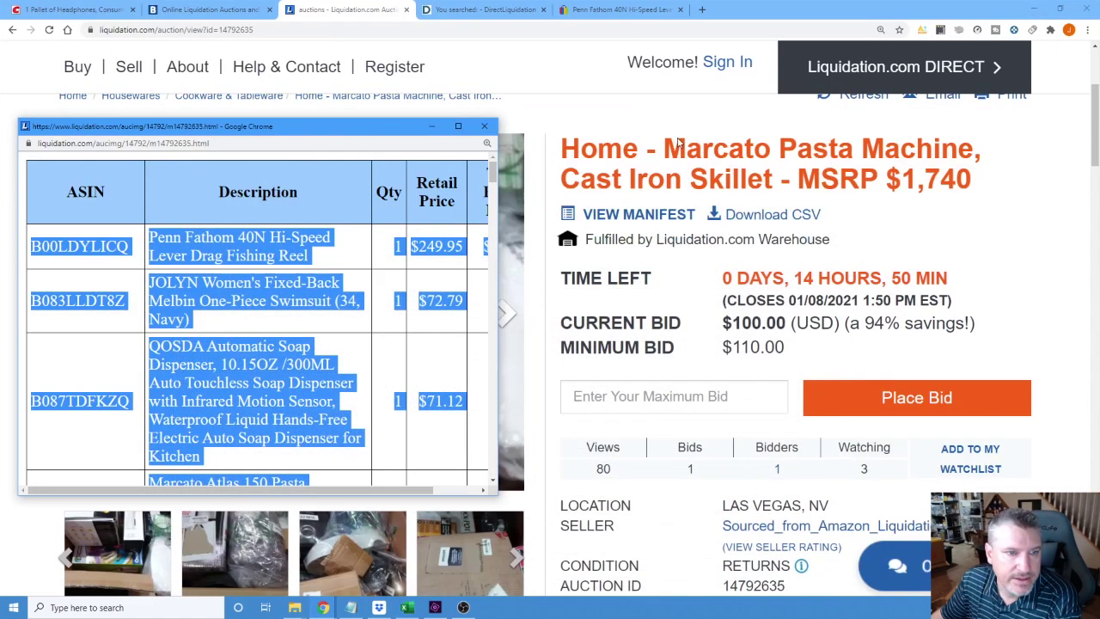
click(433, 126)
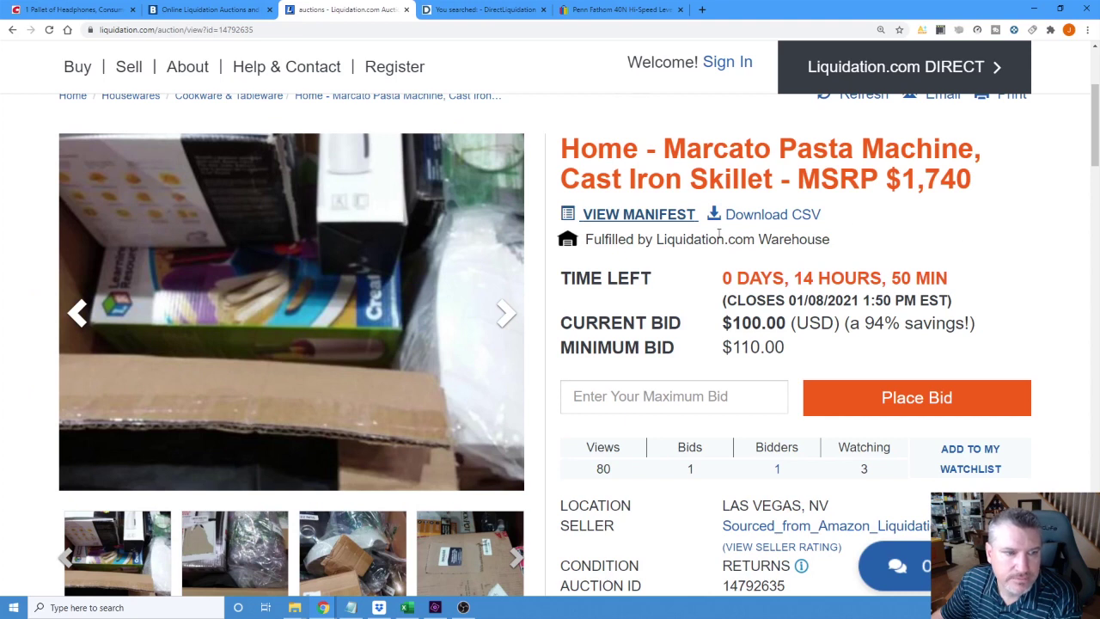
scroll(928, 250, down, 1)
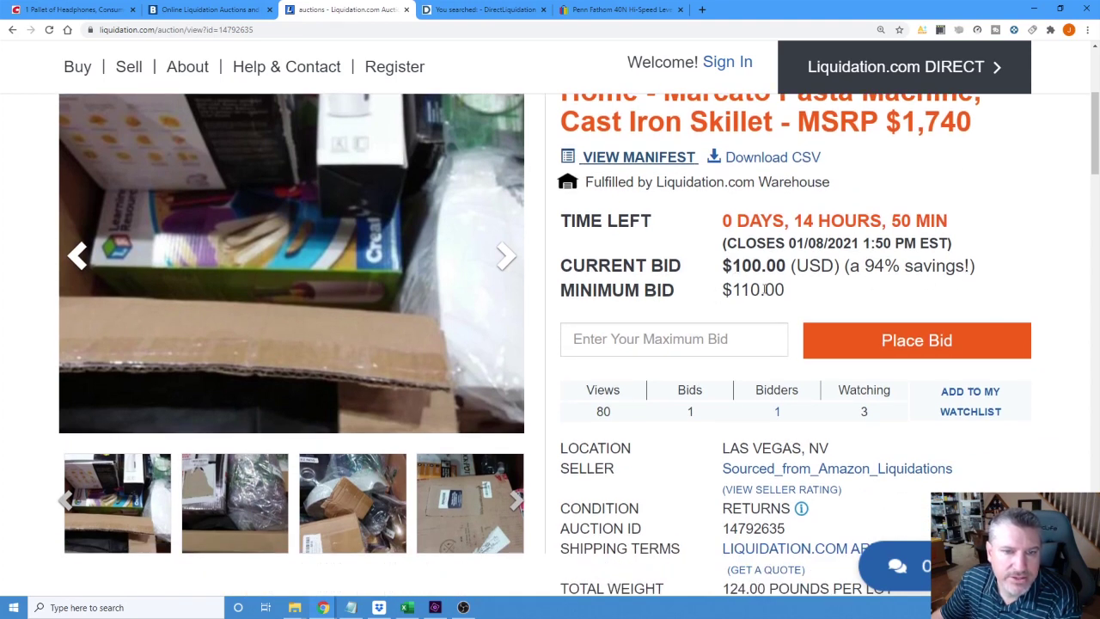
scroll(821, 294, up, 1)
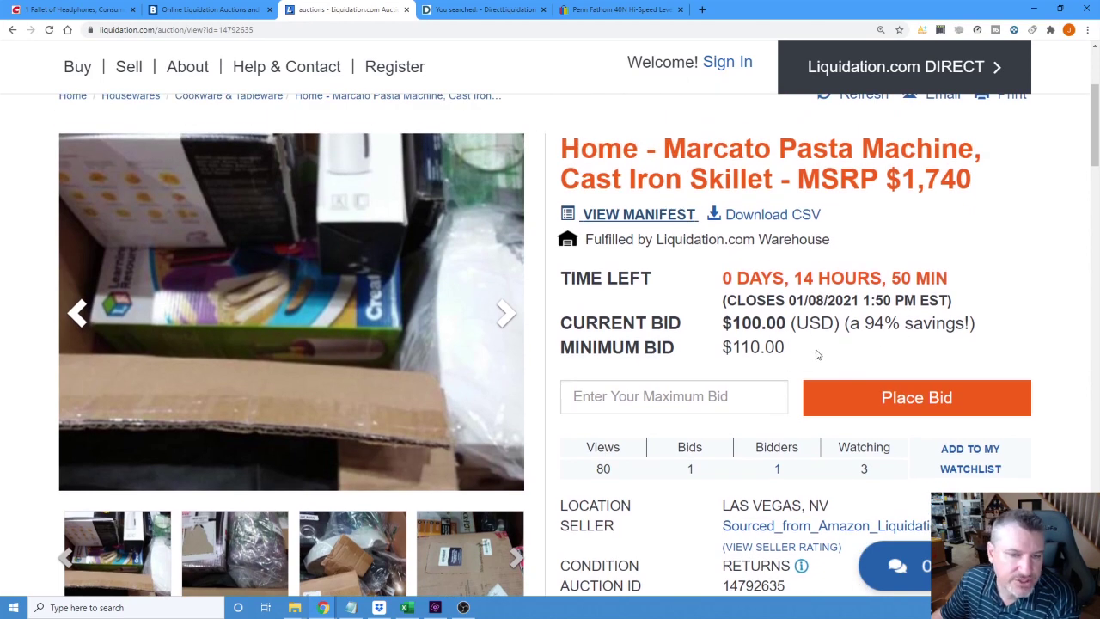
scroll(817, 354, down, 1)
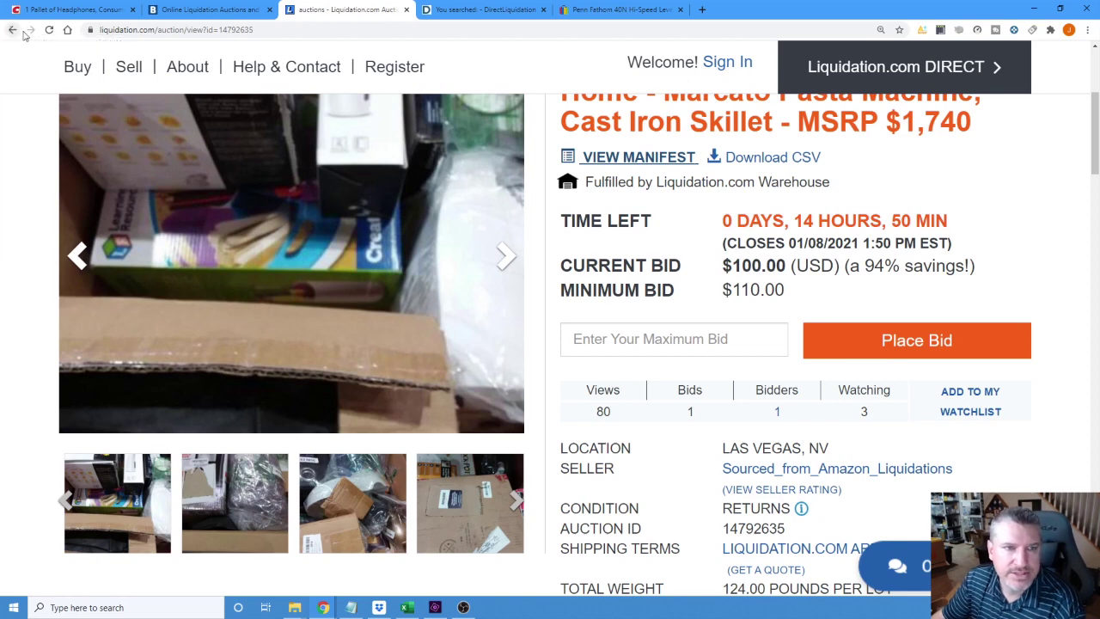
scroll(726, 202, up, 3)
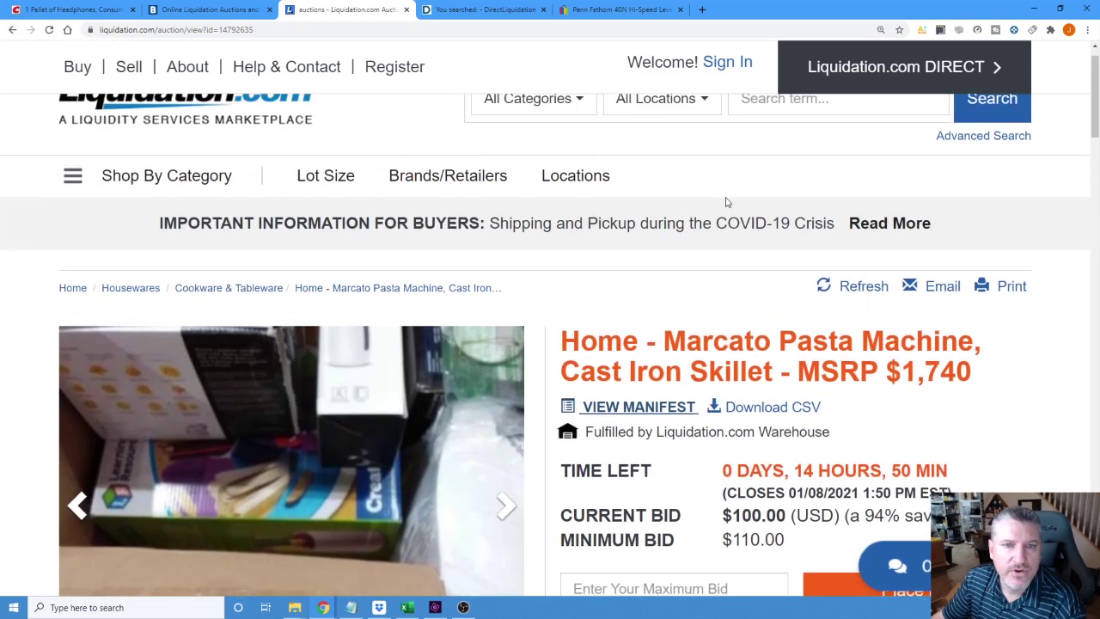